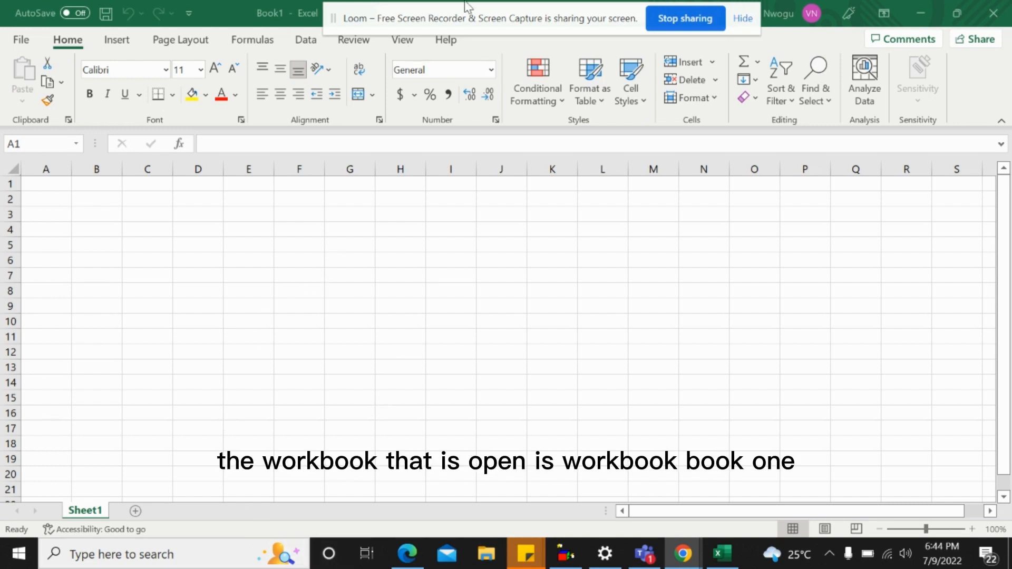
# Add two new worksheets to the workbook after Sheet1
pyautogui.moveTo(504, 27); pyautogui.dragTo(421, 193)
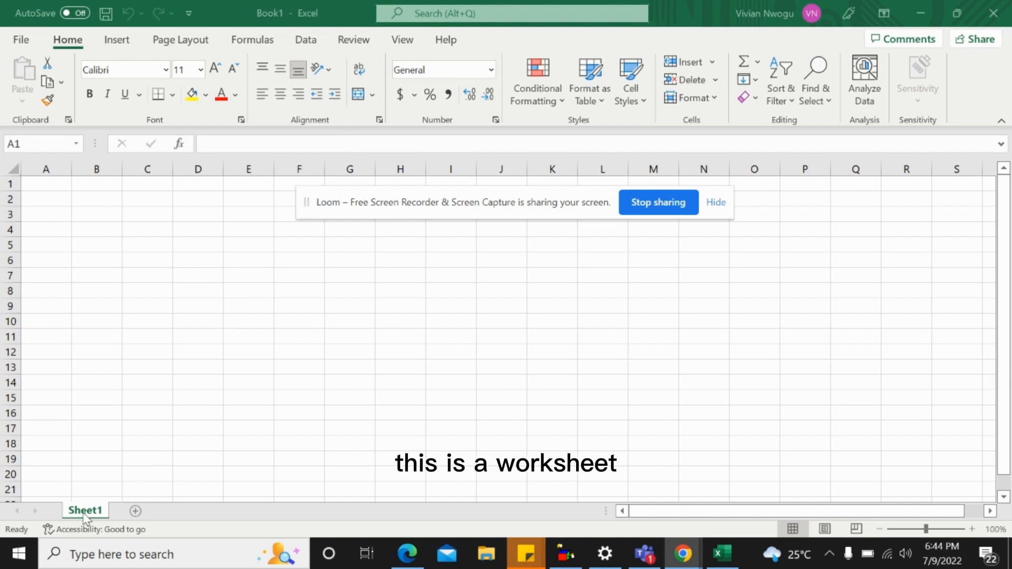
pyautogui.click(139, 511)
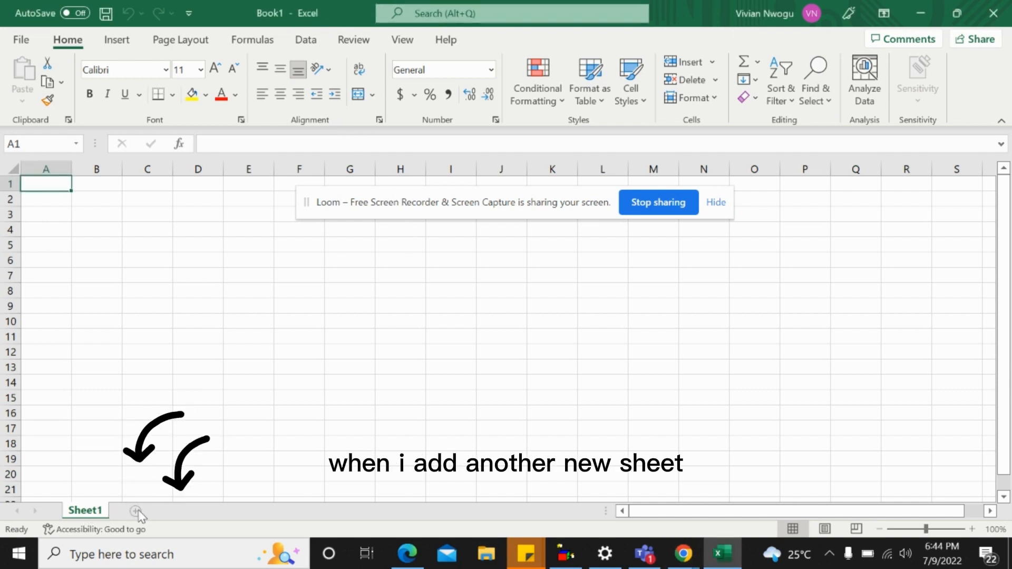
pyautogui.click(139, 511)
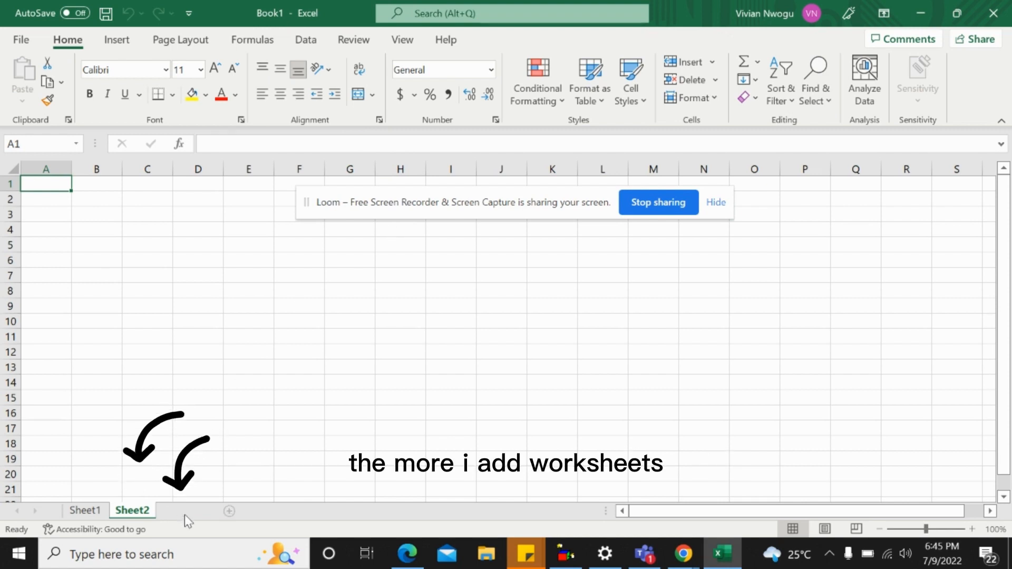
pyautogui.click(184, 515)
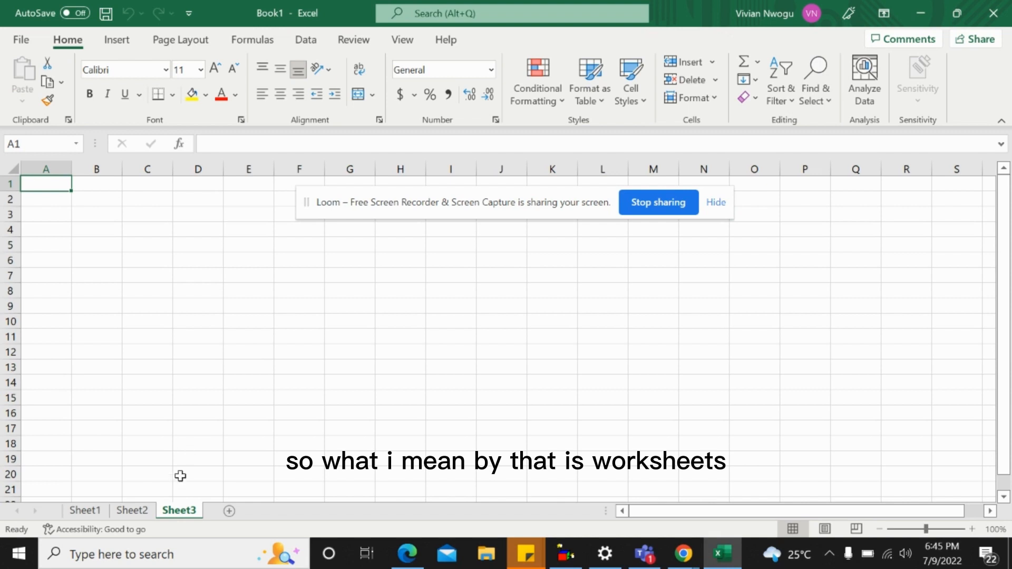
# View Sheet1, Sheet2 and Sheet3 in turn, finishing on Sheet3
pyautogui.click(82, 511)
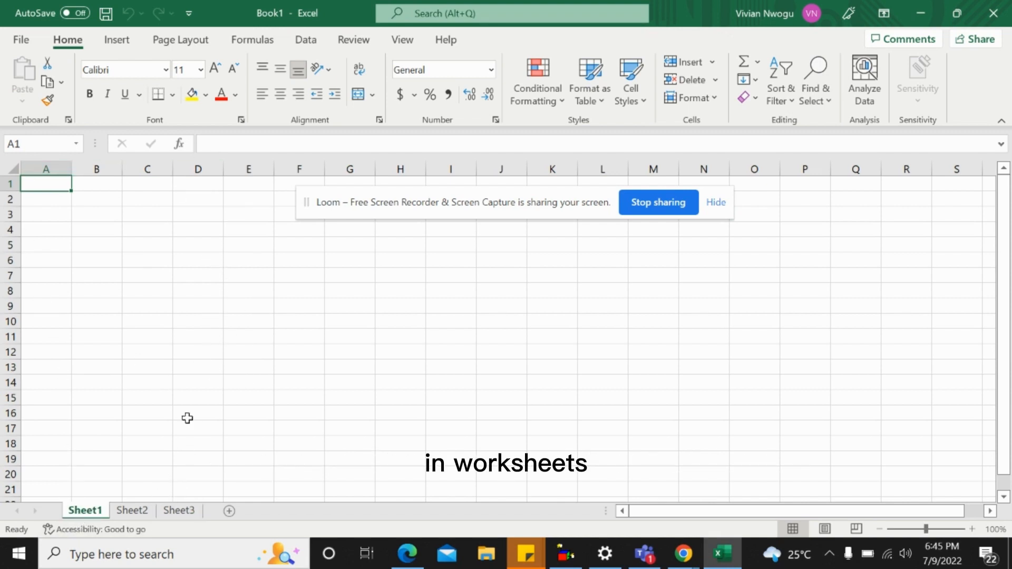
pyautogui.click(135, 518)
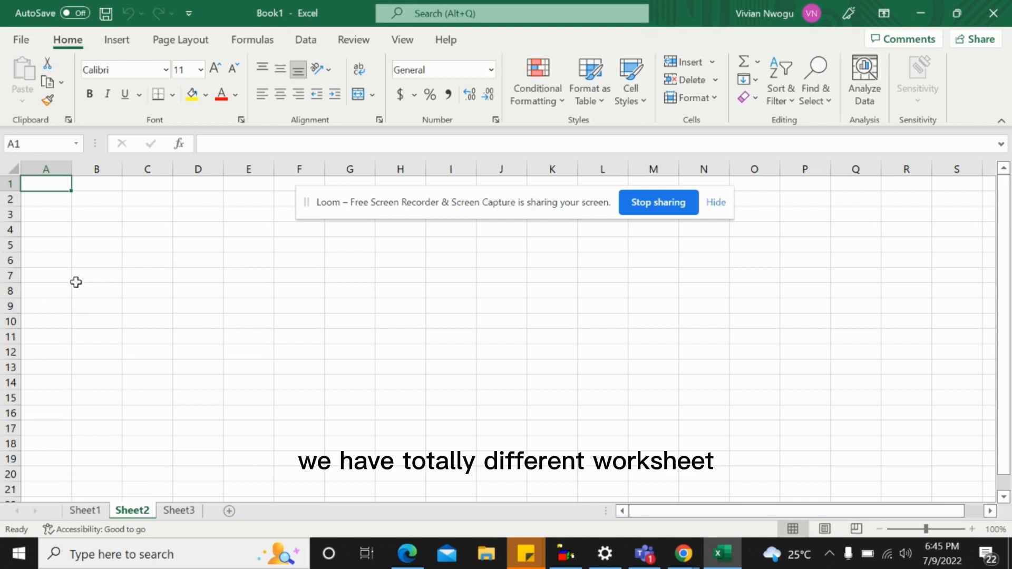
pyautogui.click(184, 513)
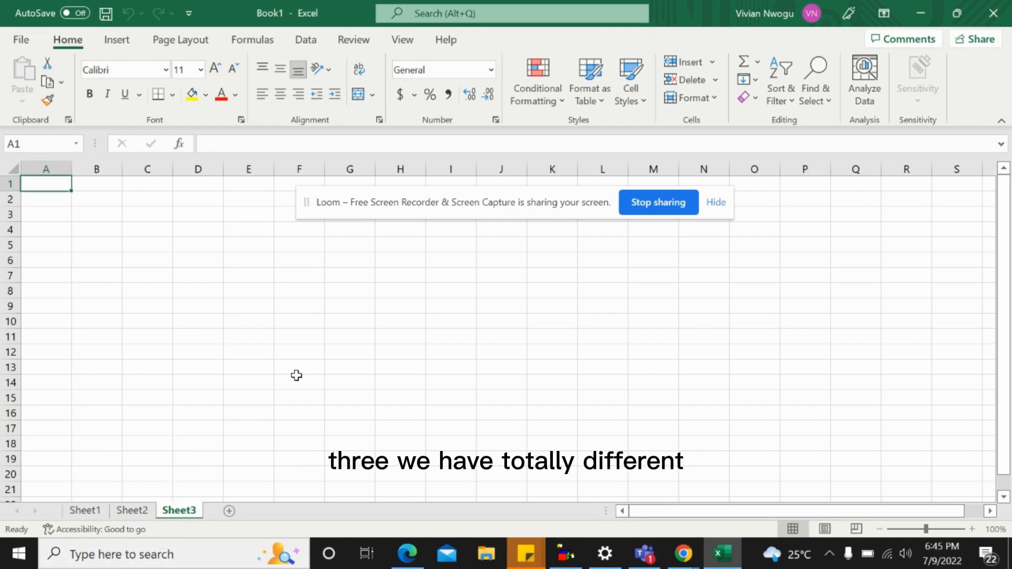
pyautogui.click(132, 511)
pyautogui.click(179, 511)
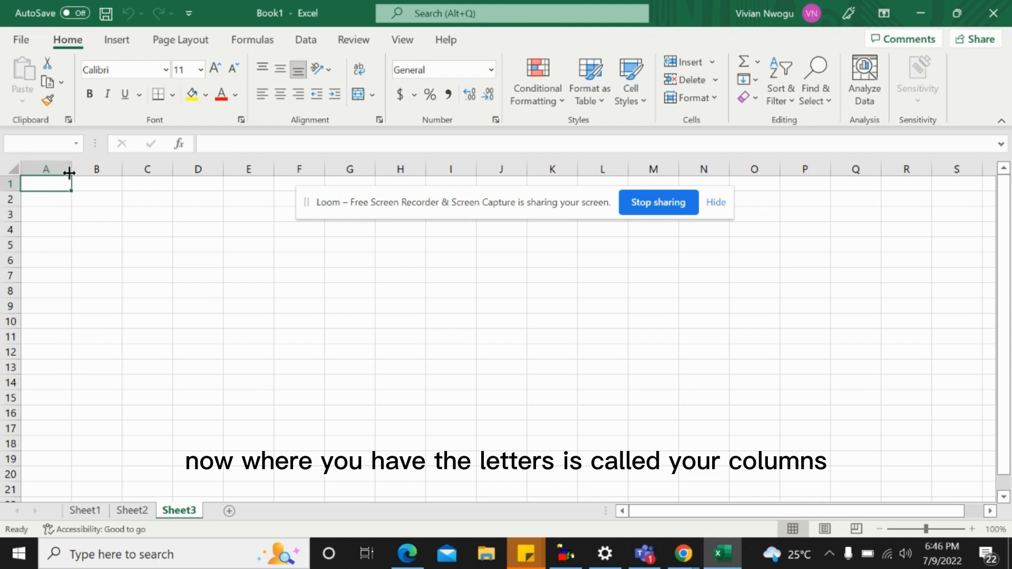
# Highlight whole columns one after another on Sheet3, from column A through column E
pyautogui.click(46, 163)
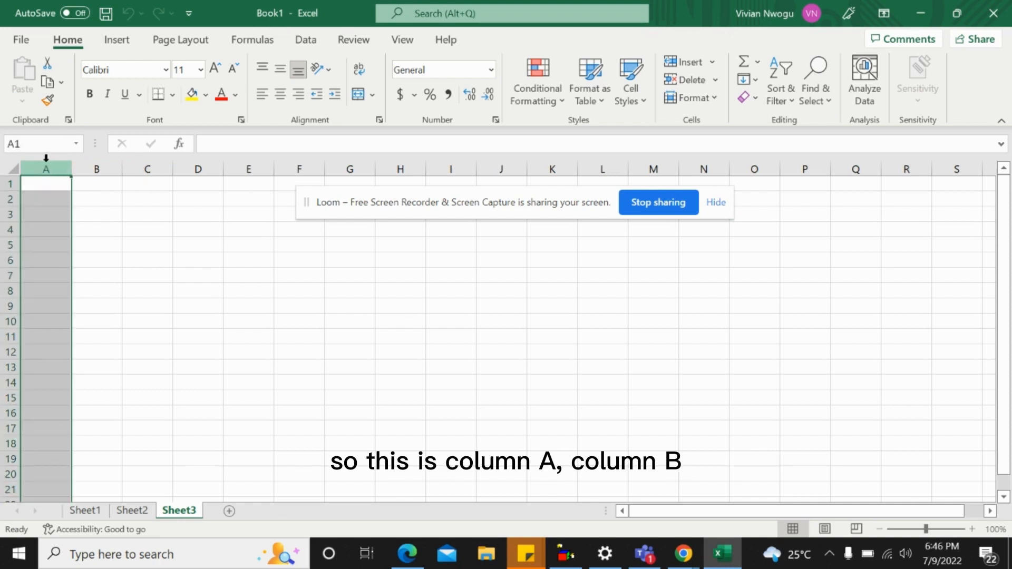
pyautogui.click(88, 163)
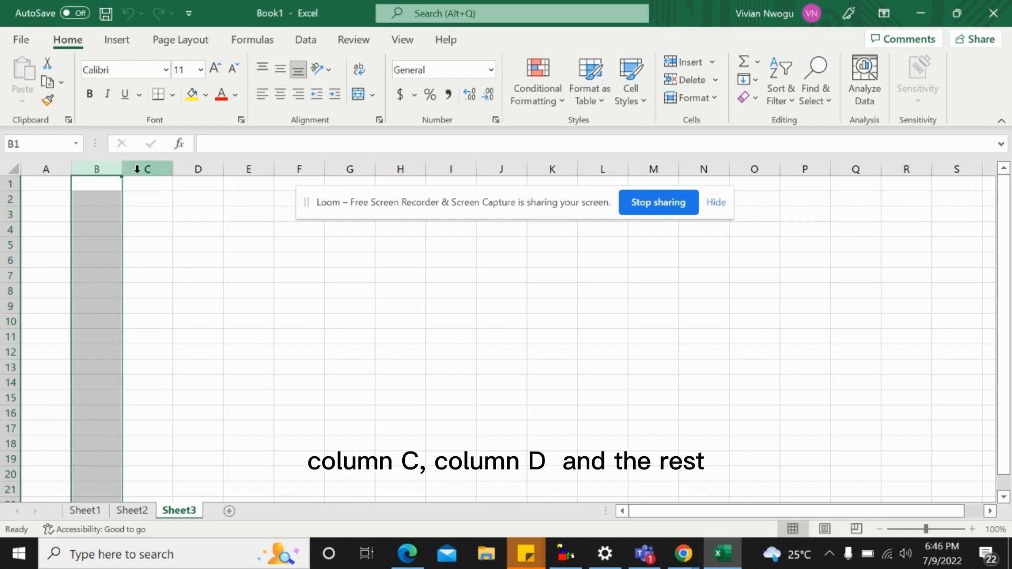
pyautogui.moveTo(135, 166); pyautogui.dragTo(176, 171)
pyautogui.click(179, 170)
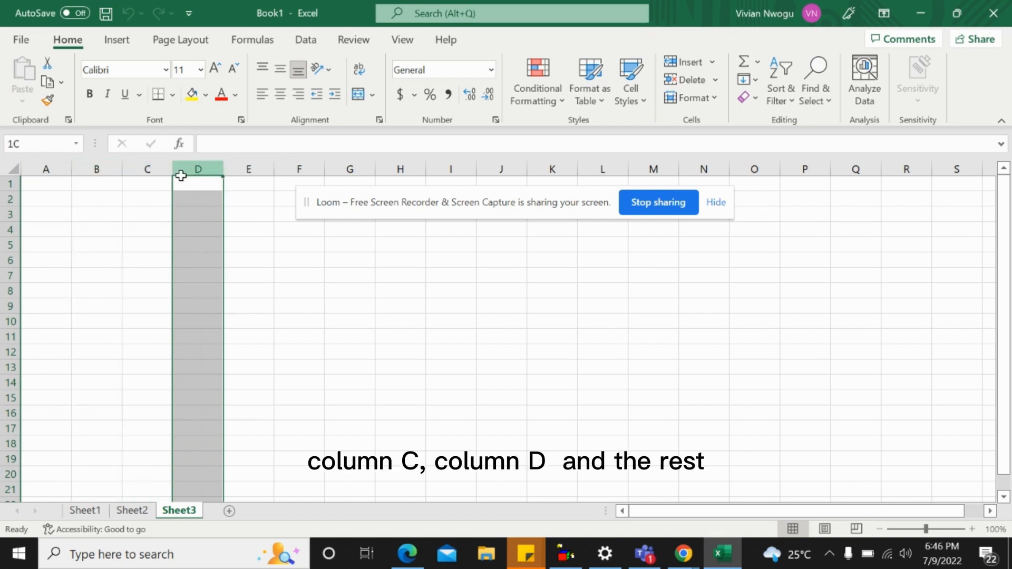
pyautogui.click(255, 165)
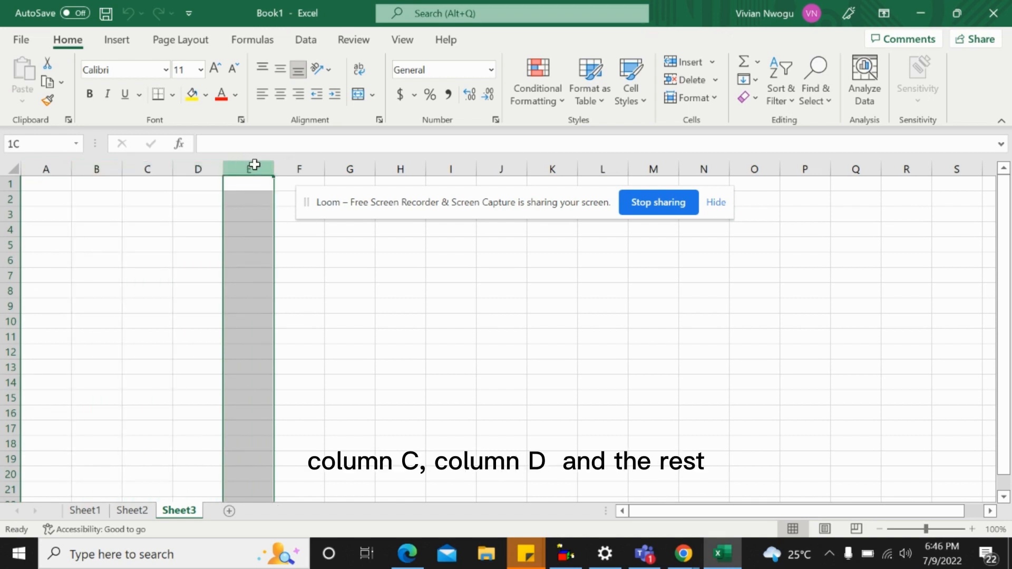
# Highlight whole rows on Sheet3 within rows 1 to 4, finishing with row 1 selected
pyautogui.click(3, 181)
pyautogui.moveTo(4, 182); pyautogui.dragTo(5, 228)
pyautogui.click(6, 201)
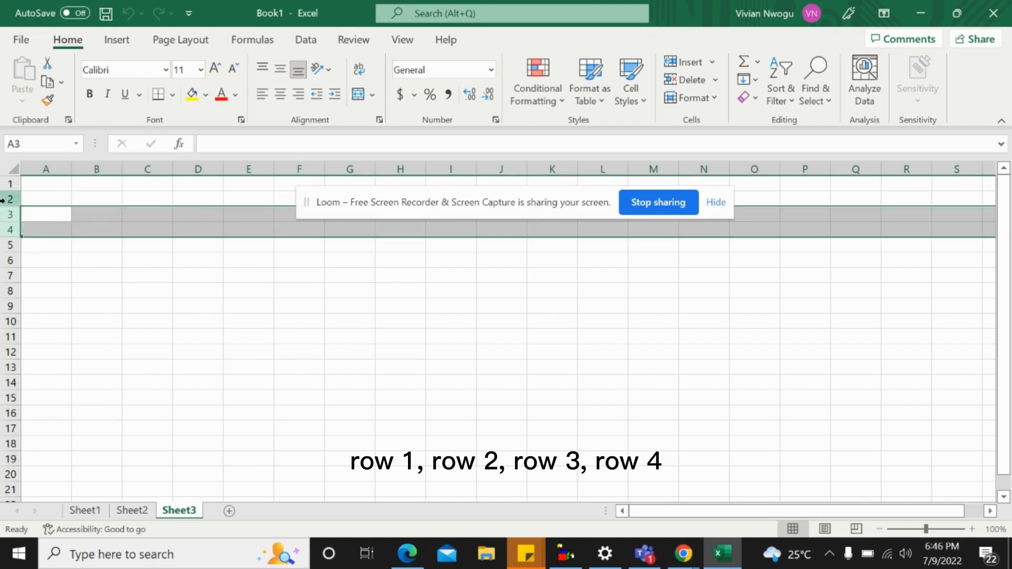
pyautogui.click(4, 180)
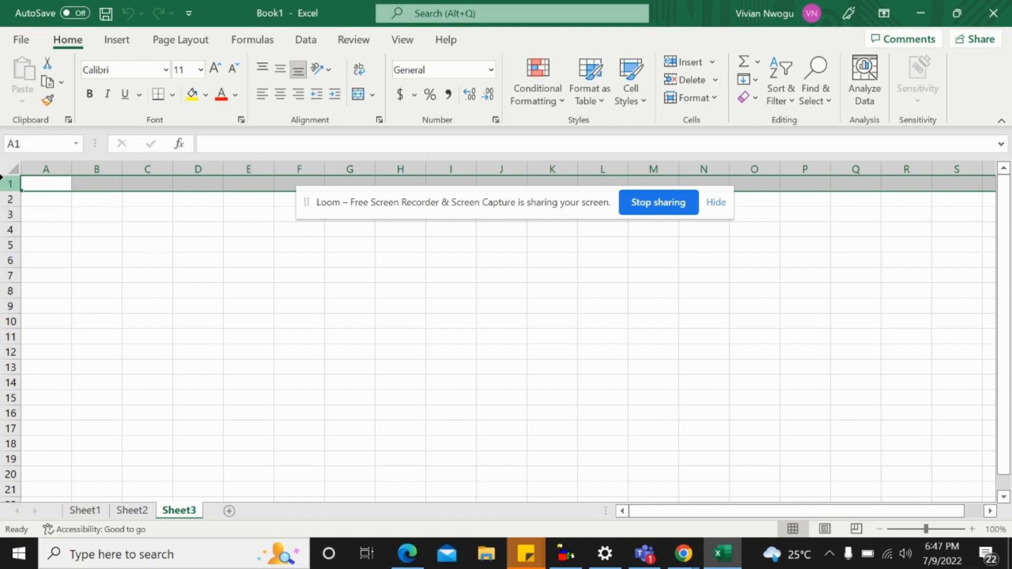
# Enter the column headers Name, Sex and Age in cells A1 to C1 of Sheet3
pyautogui.click(35, 184)
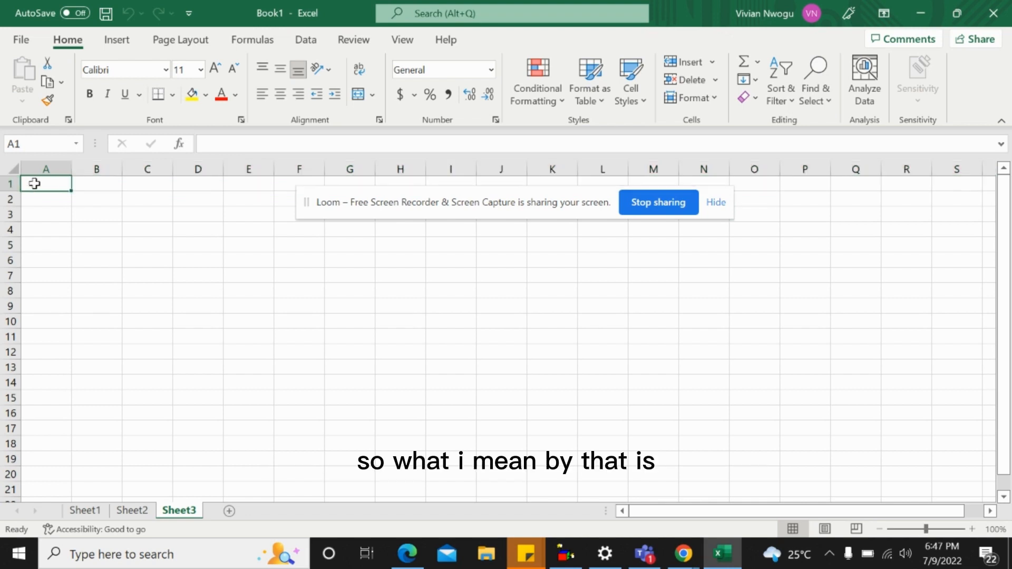
pyautogui.write('NAme')
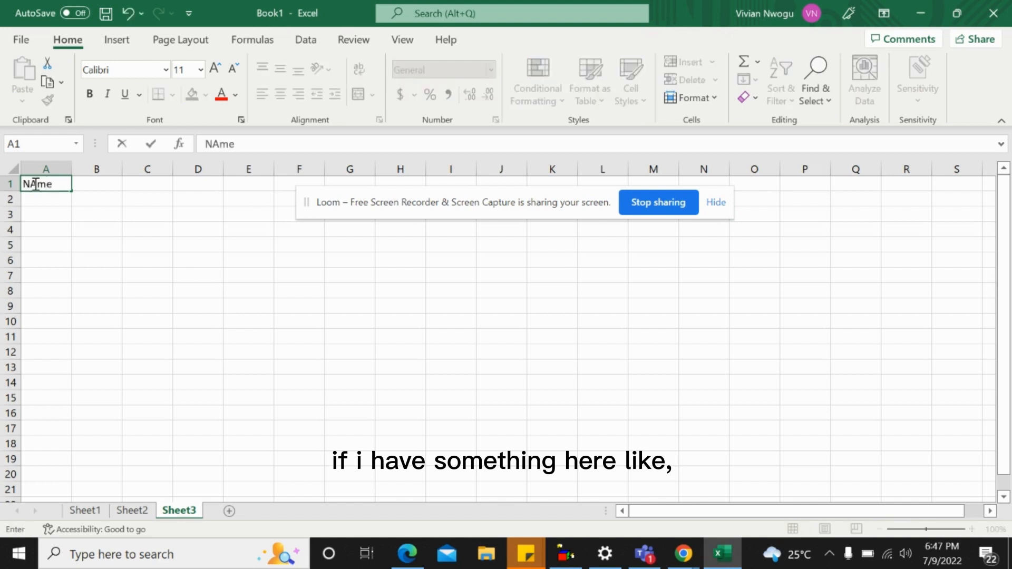
pyautogui.press('Tab')
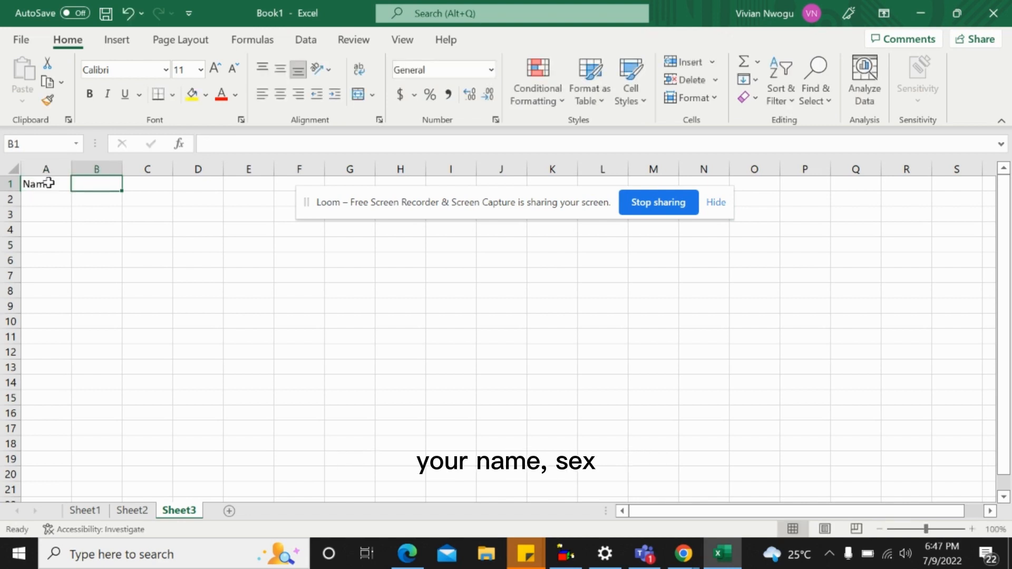
pyautogui.write('Se')
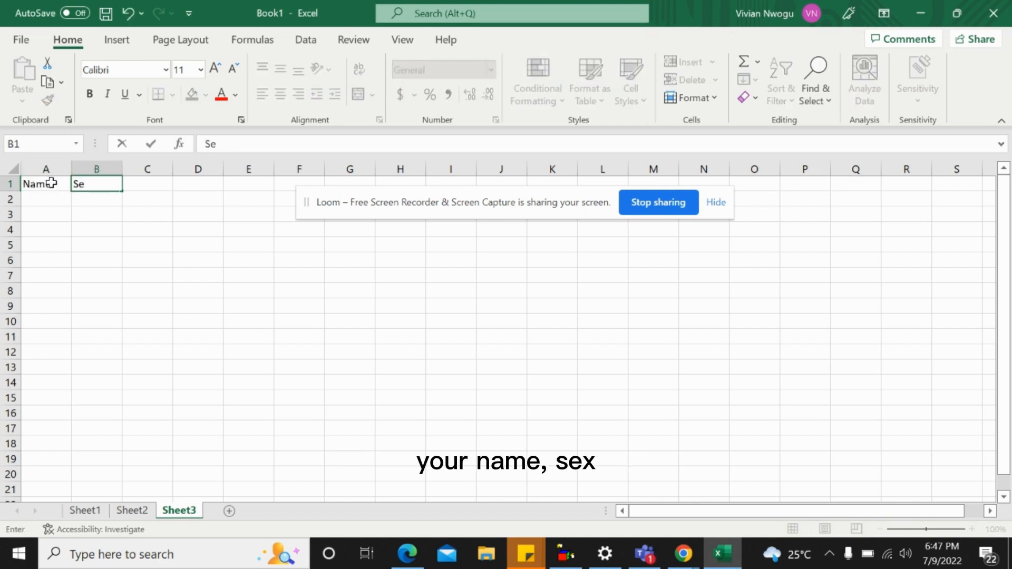
pyautogui.write('x')
pyautogui.press('Tab')
pyautogui.write('Age')
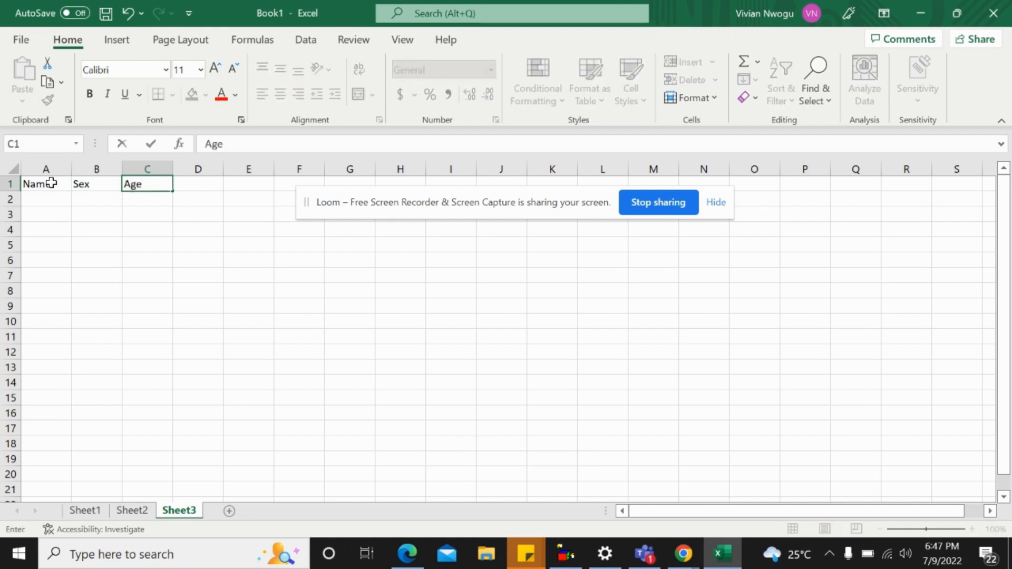
# Fill cells A2 to A5 under the Name header with four people's first names
pyautogui.click(48, 205)
pyautogui.write('Ada')
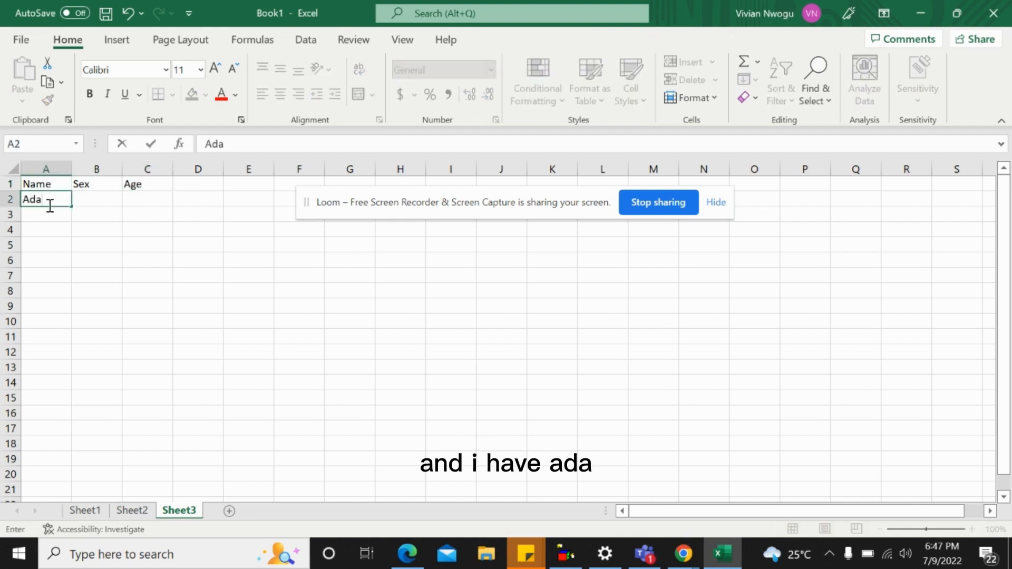
pyautogui.click(44, 213)
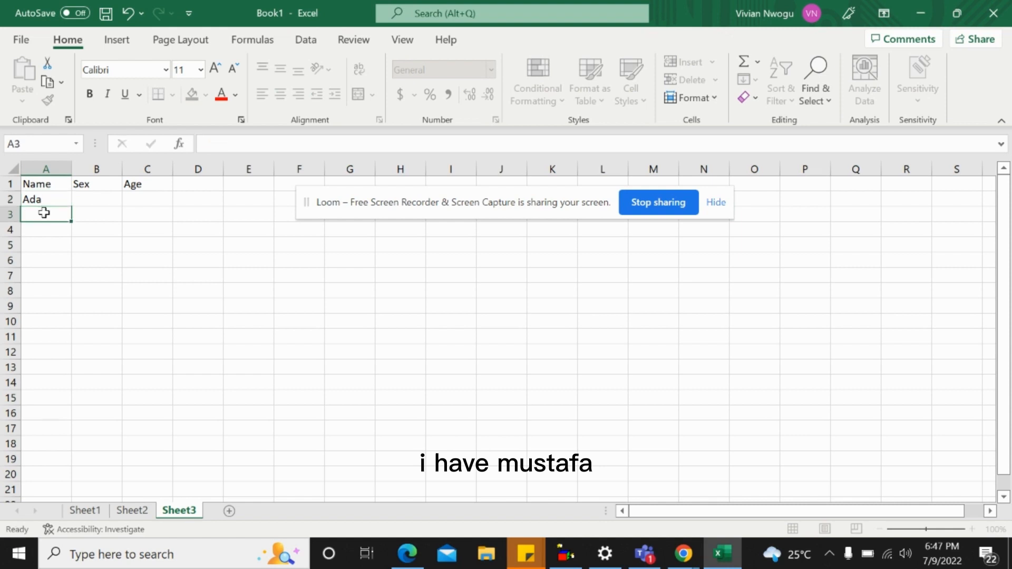
pyautogui.write('Musta')
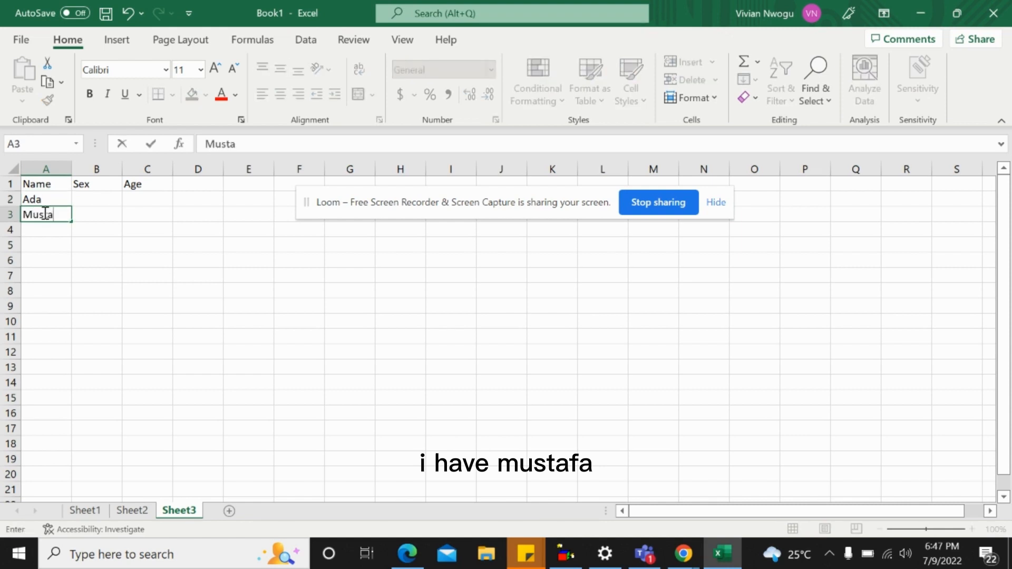
pyautogui.write('pha')
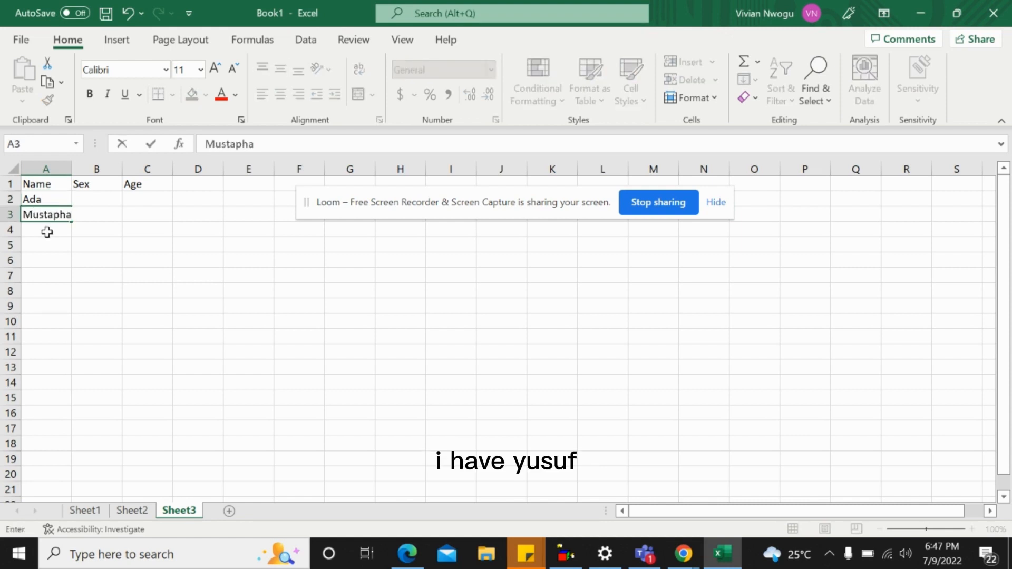
pyautogui.click(47, 232)
pyautogui.write('Yu')
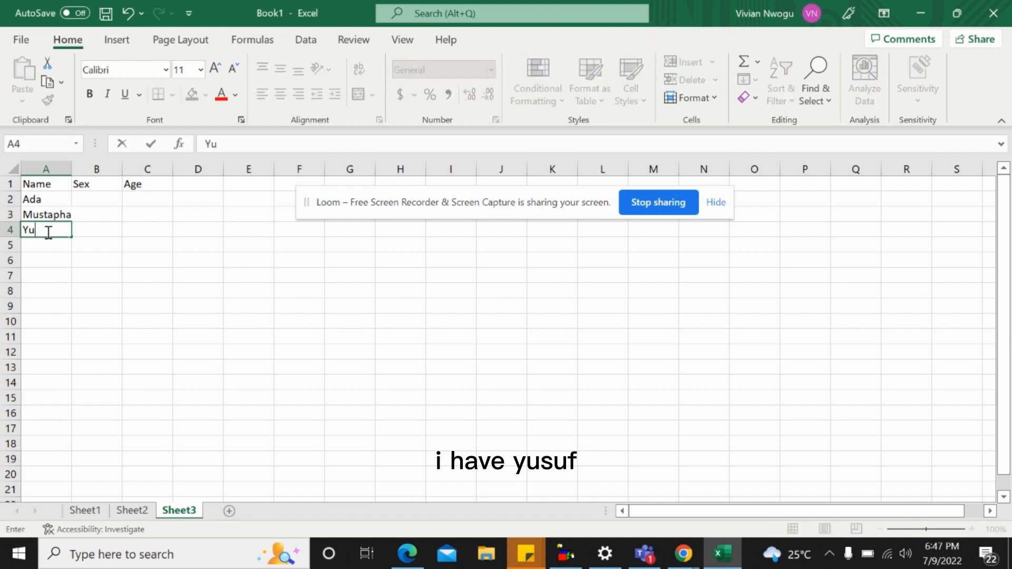
pyautogui.write('suf')
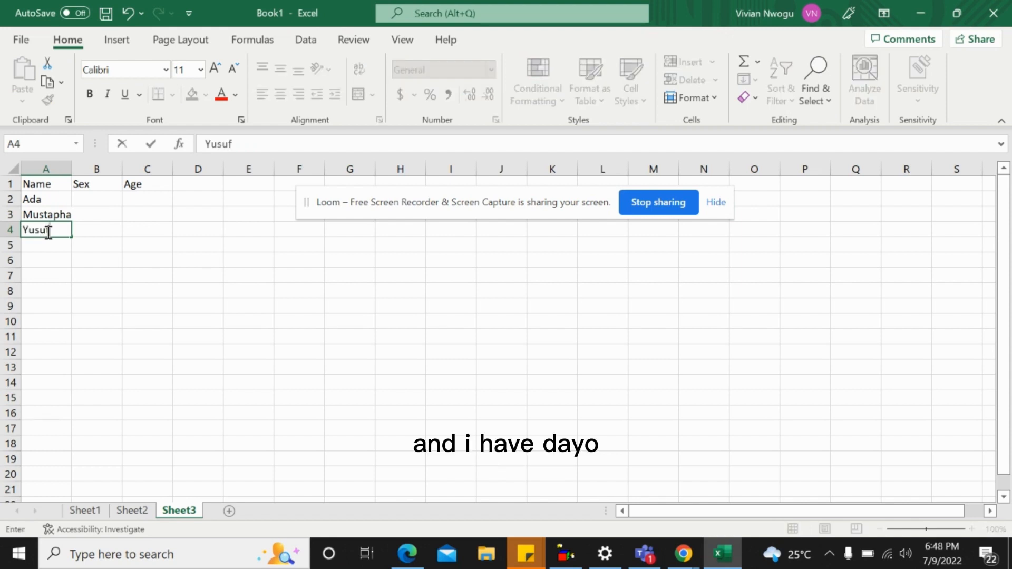
pyautogui.press('Return')
pyautogui.write('Dayo')
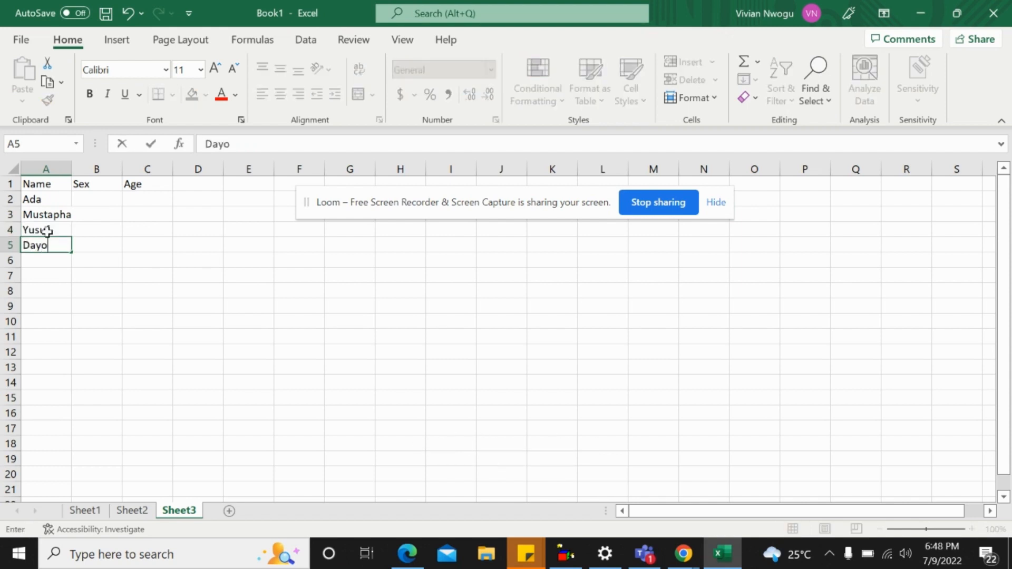
# Enter F, M, M and F in cells B2 to B5 under the Sex header
pyautogui.click(86, 203)
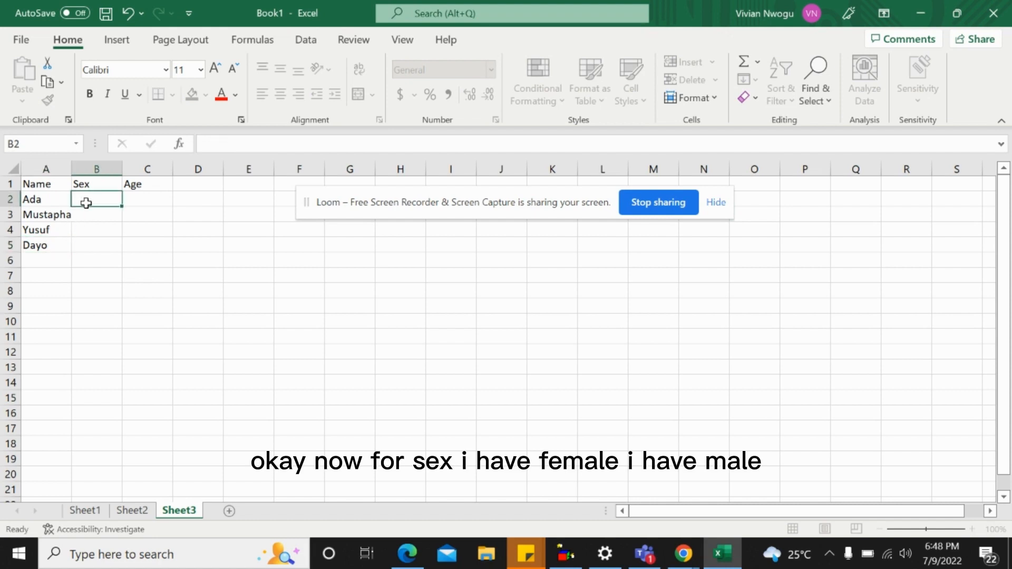
pyautogui.write('F')
pyautogui.click(86, 215)
pyautogui.write('M')
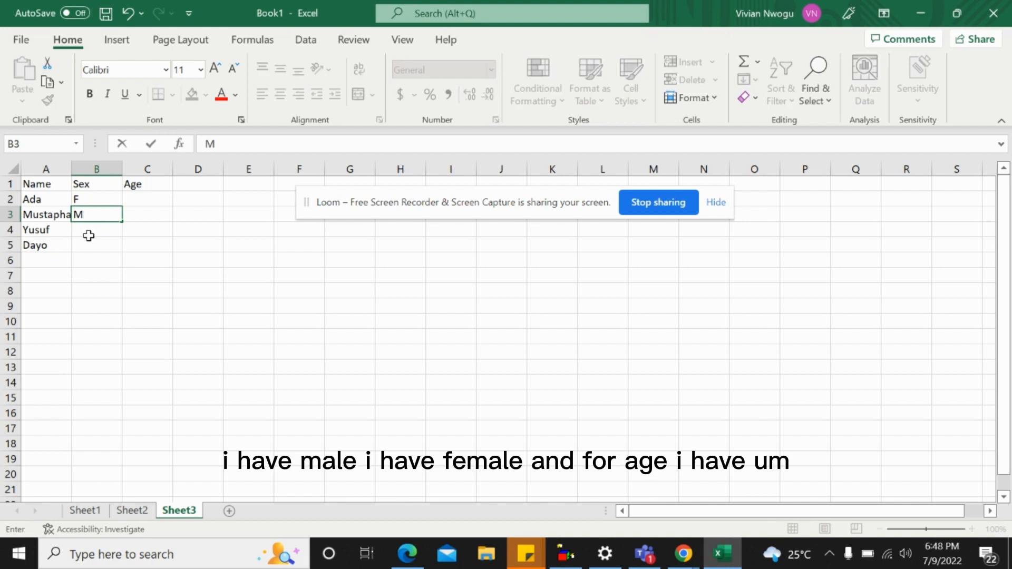
pyautogui.click(89, 235)
pyautogui.write('M')
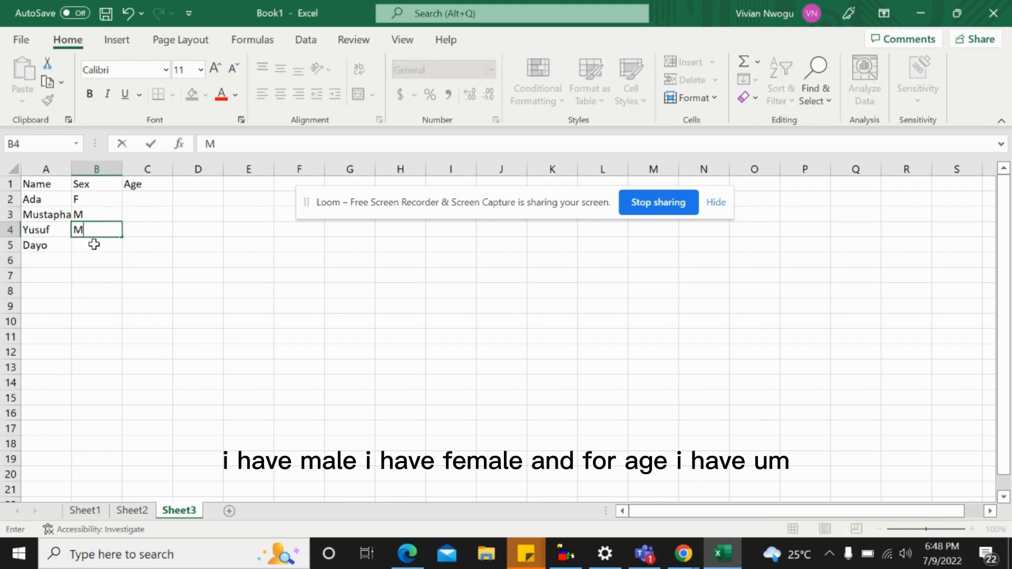
pyautogui.click(95, 244)
pyautogui.write('F')
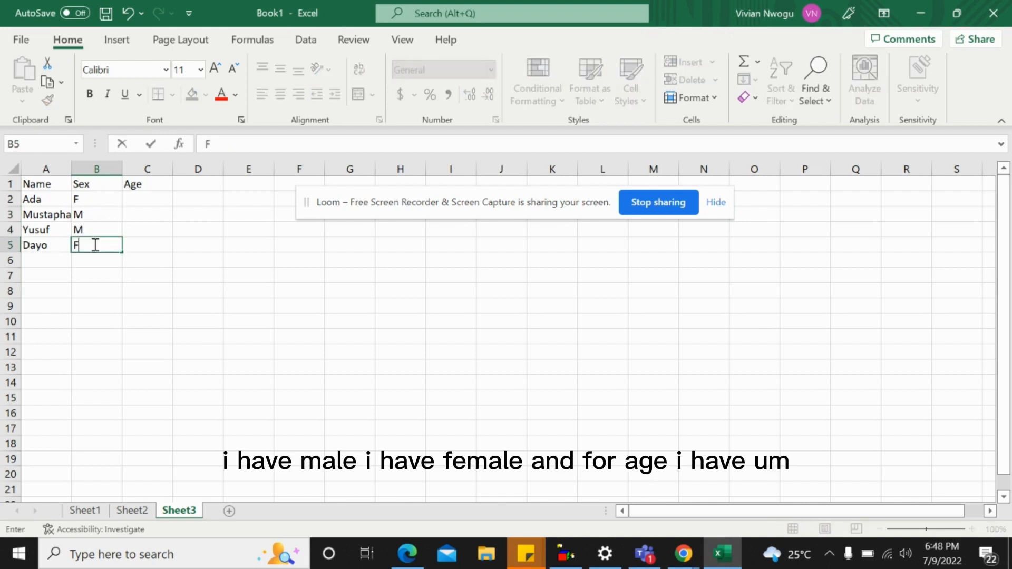
# Generate random ages with =RANDBETWEEN(26,40) in C2 and fill the formula down to C5
pyautogui.click(153, 203)
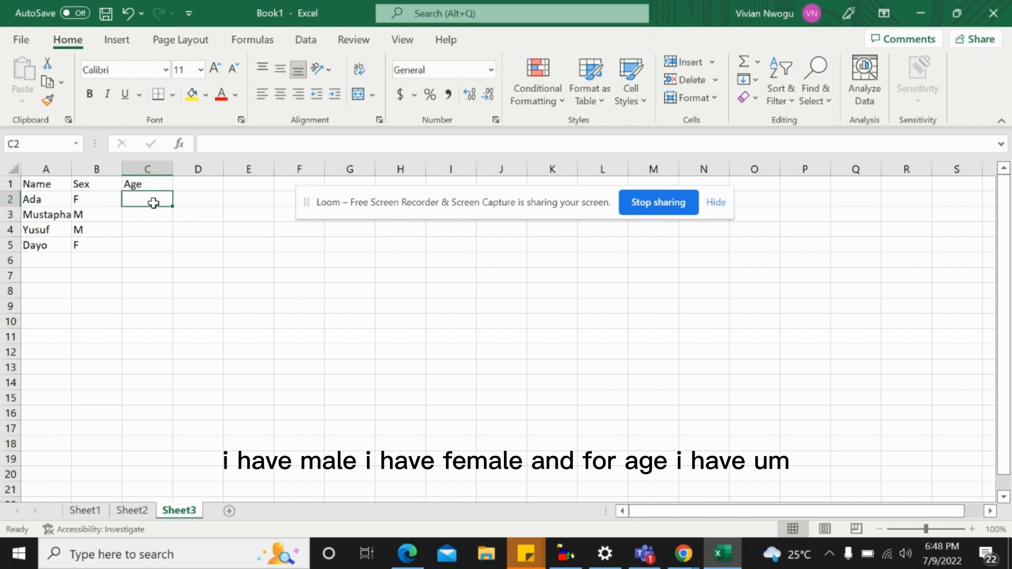
pyautogui.write('=RANDBETWEEN(')
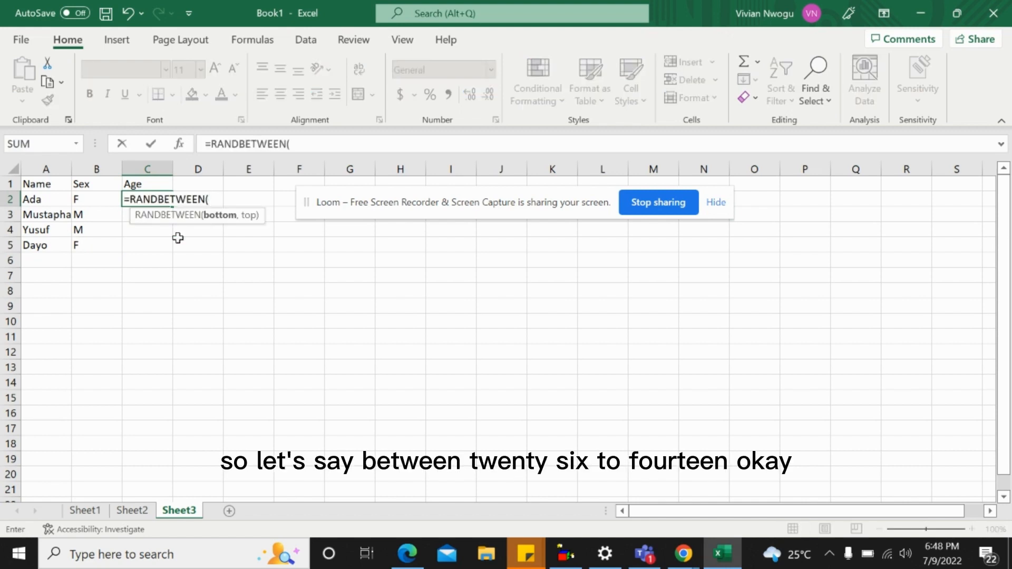
pyautogui.write('26,')
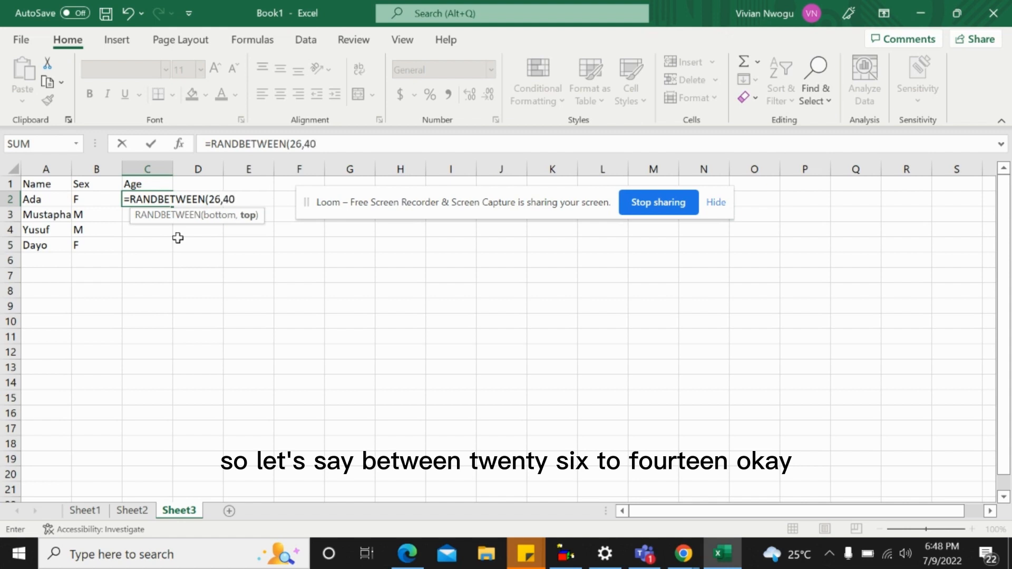
pyautogui.write('40')
pyautogui.press('Return')
pyautogui.click(165, 201)
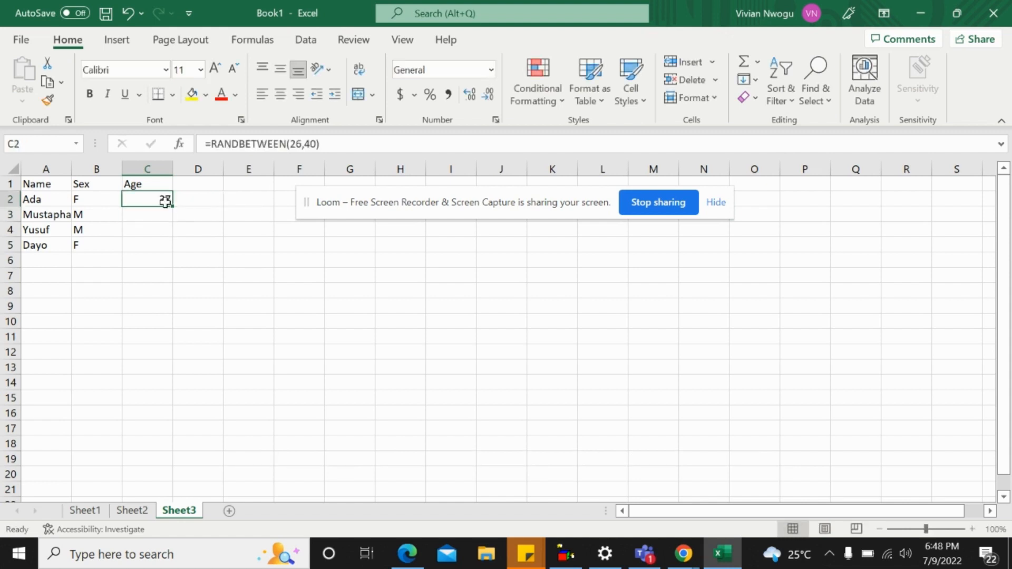
pyautogui.moveTo(174, 209); pyautogui.dragTo(174, 252)
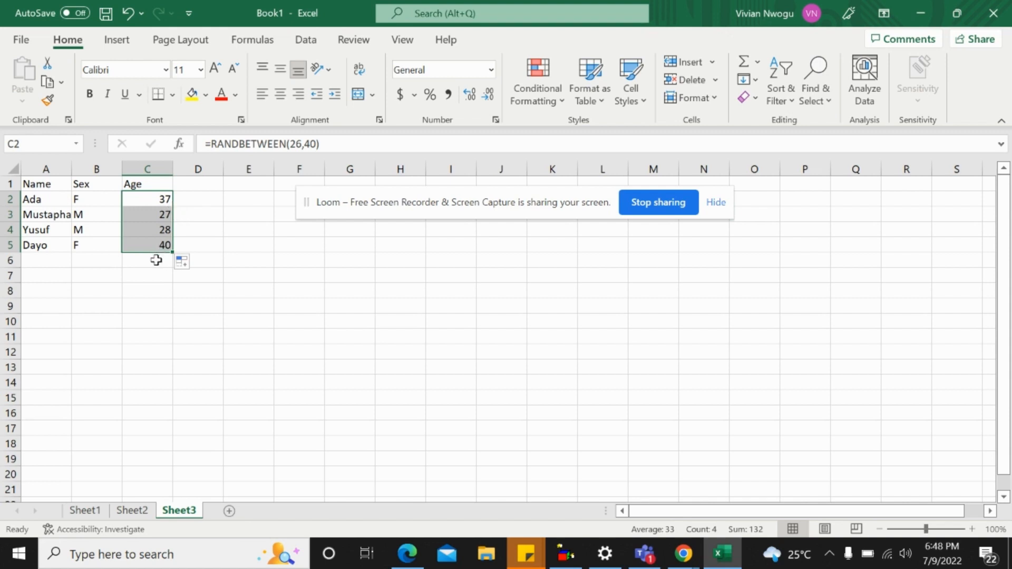
# Apply All Borders to the Name, Sex and Age table and autofit column A to its contents
pyautogui.click(96, 216)
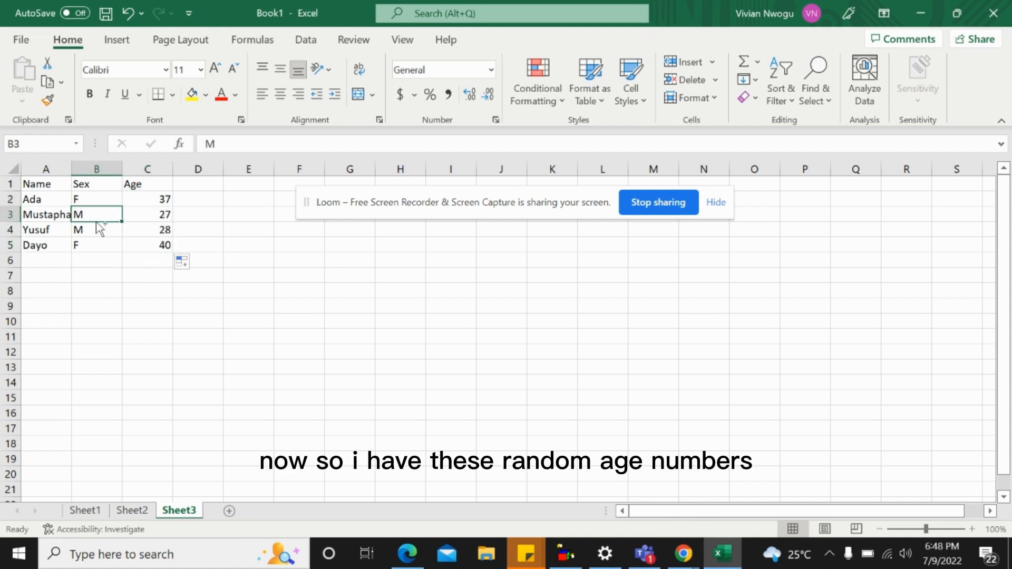
pyautogui.hotkey('ctrl', 'a')
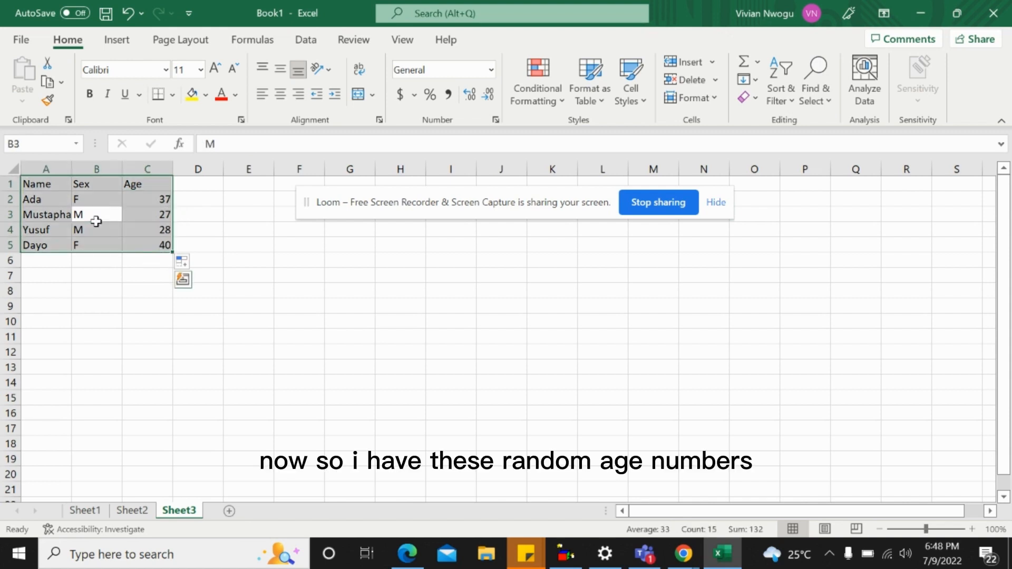
pyautogui.click(173, 95)
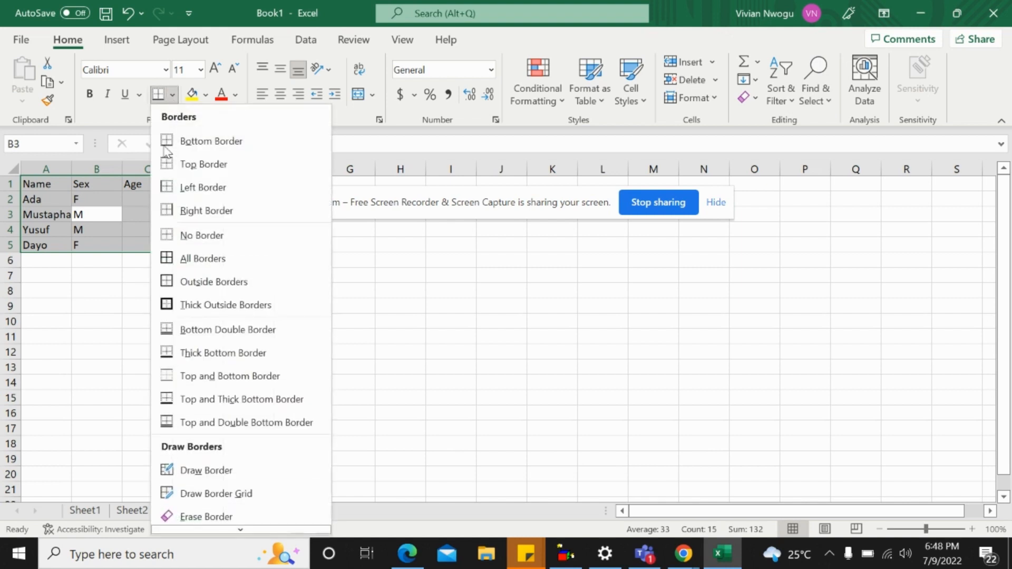
pyautogui.click(190, 259)
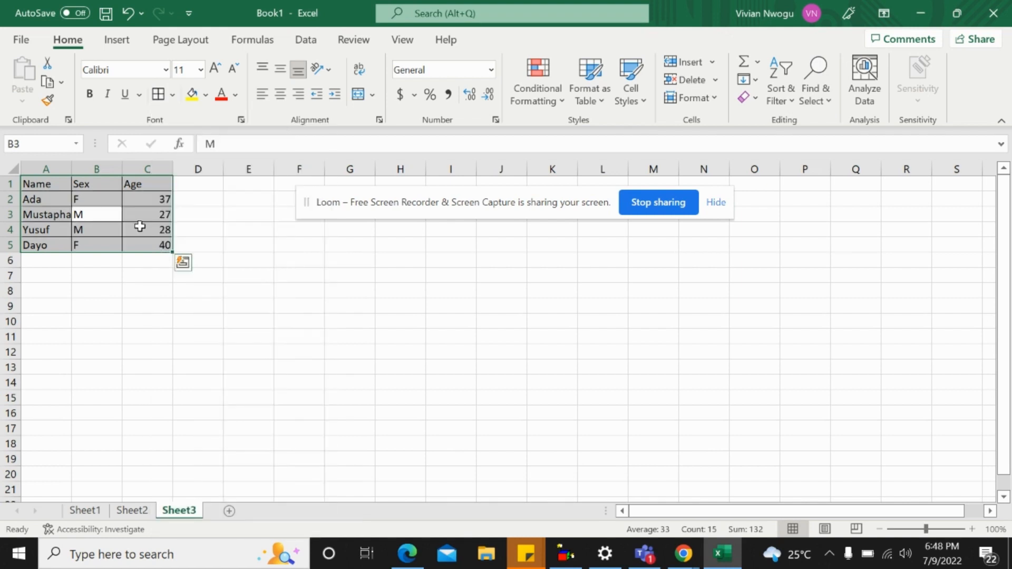
pyautogui.doubleClick(71, 169)
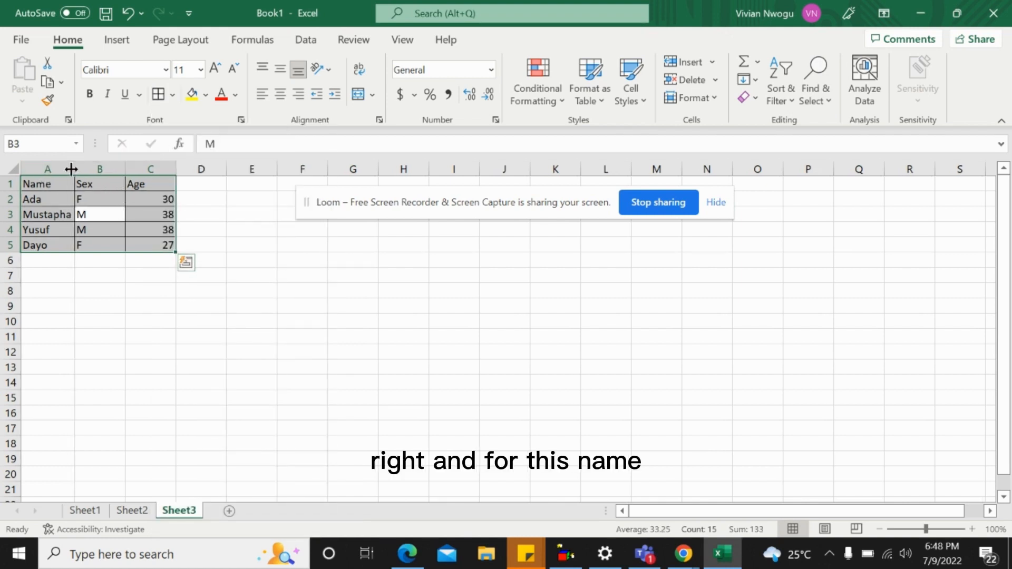
# Examine each person's record by selecting row 2 and the name cells A2 through A5
pyautogui.click(39, 198)
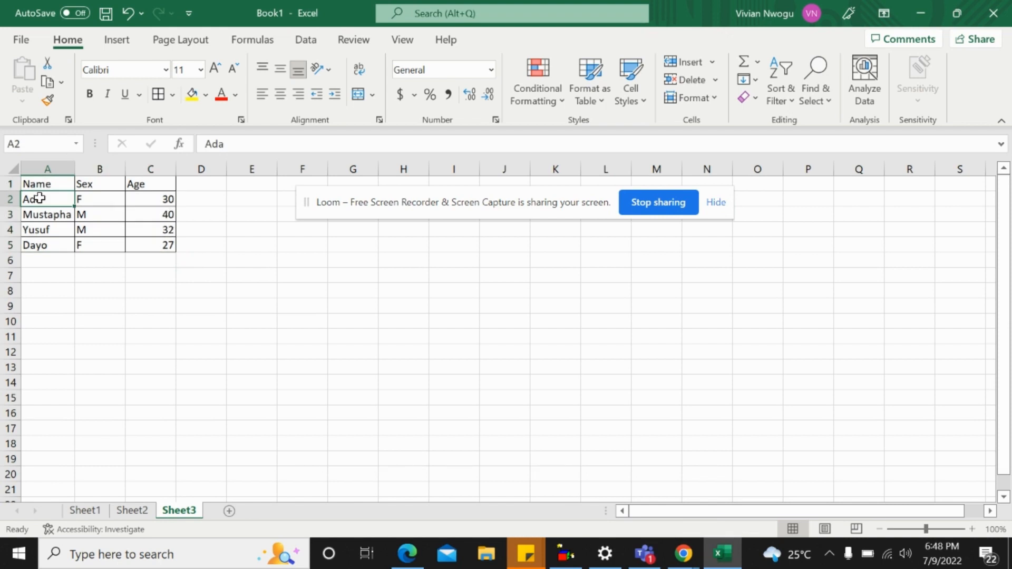
pyautogui.click(4, 199)
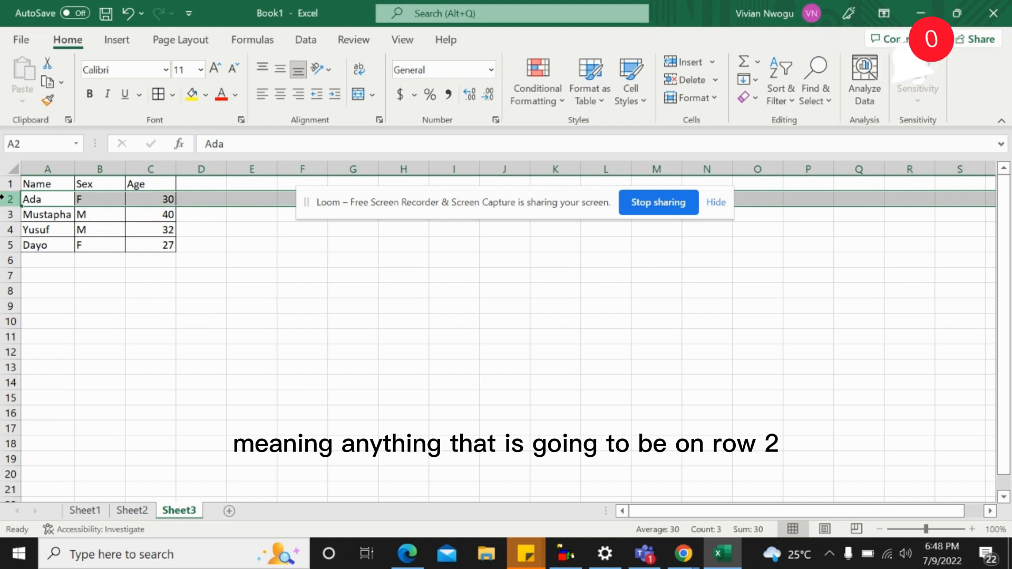
pyautogui.click(33, 200)
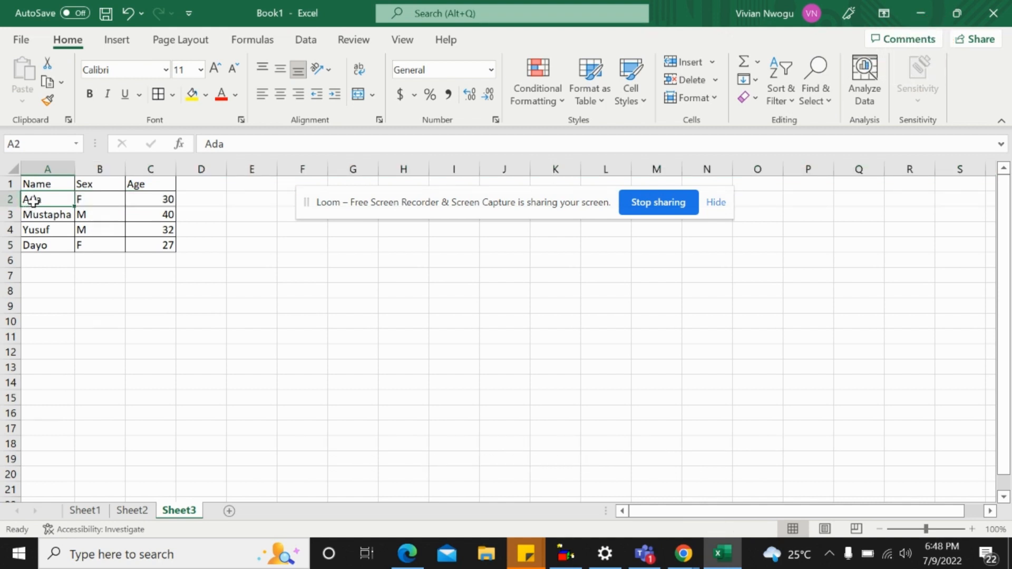
pyautogui.click(63, 216)
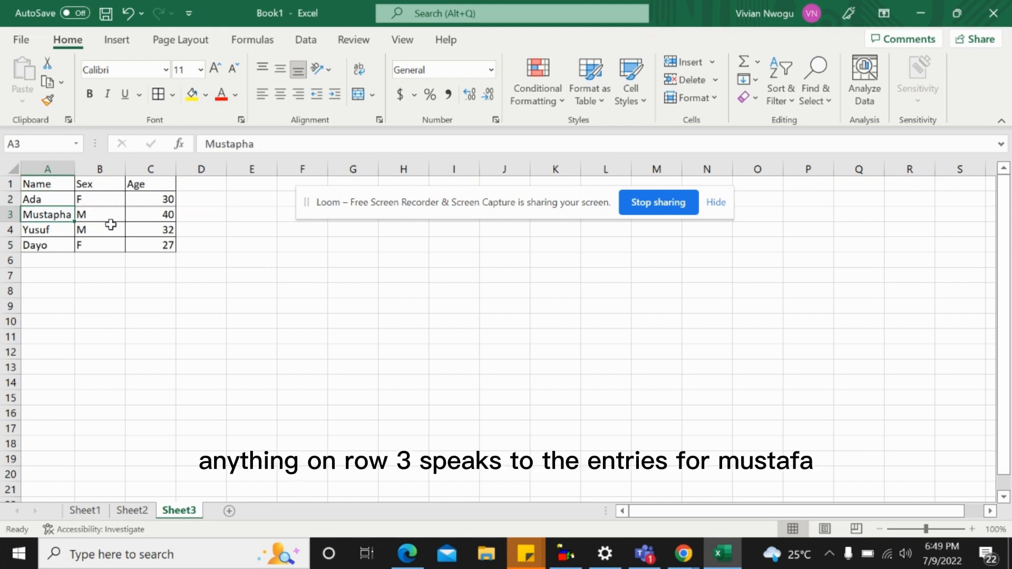
pyautogui.click(45, 229)
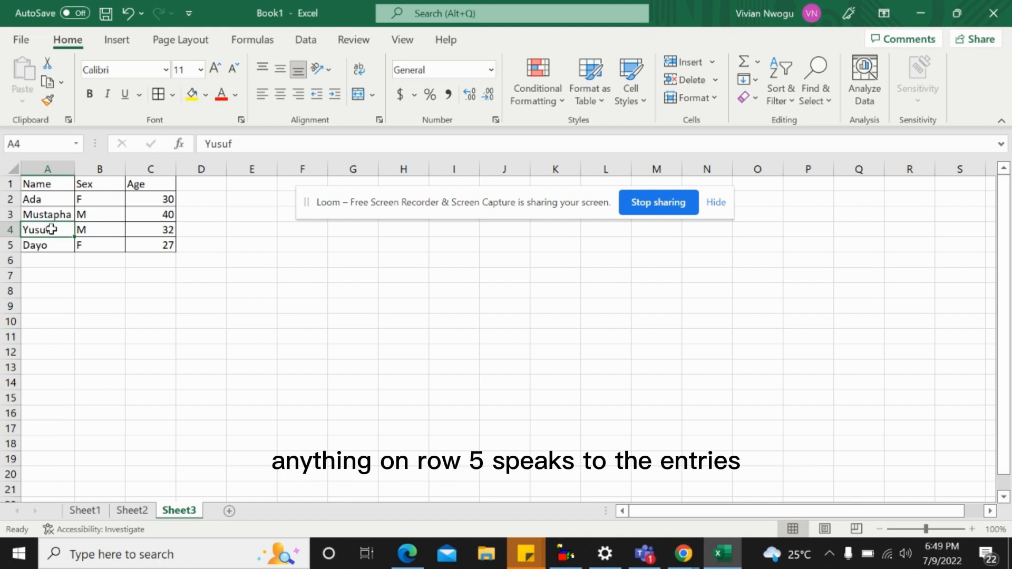
pyautogui.click(48, 246)
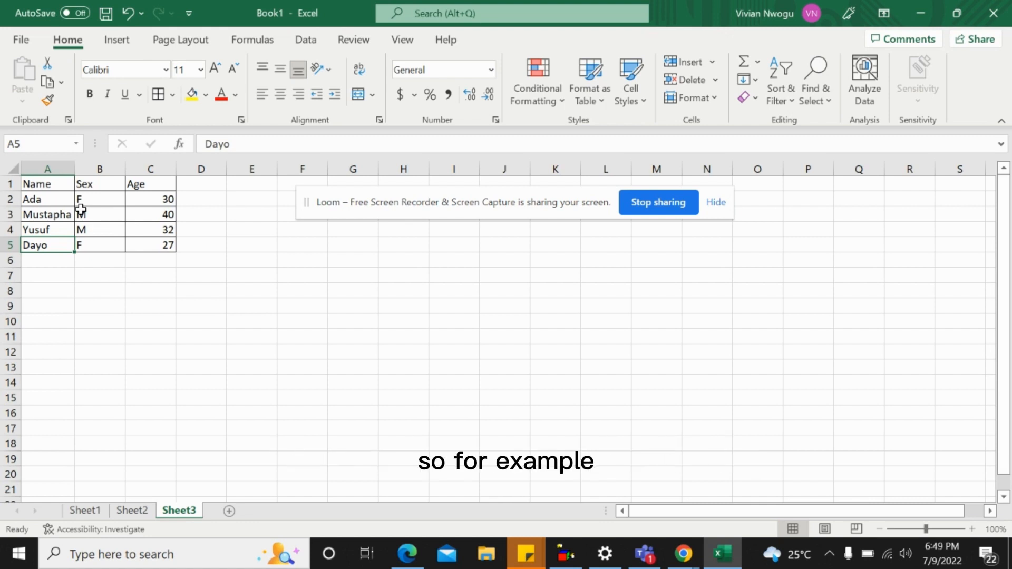
# Examine the table's attributes by selecting the whole Name, Sex and Age columns, A to C, one after another
pyautogui.click(42, 168)
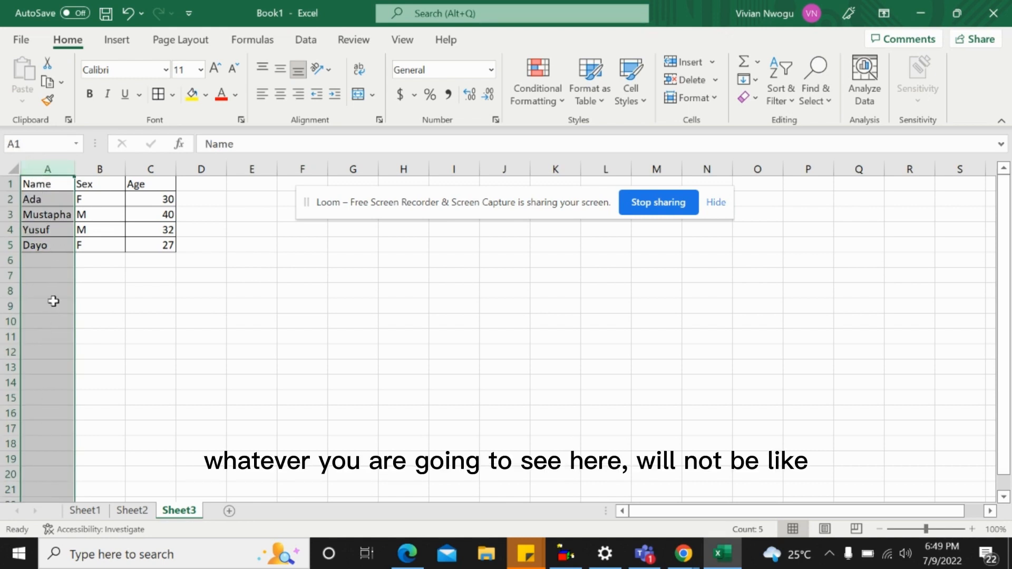
pyautogui.click(34, 260)
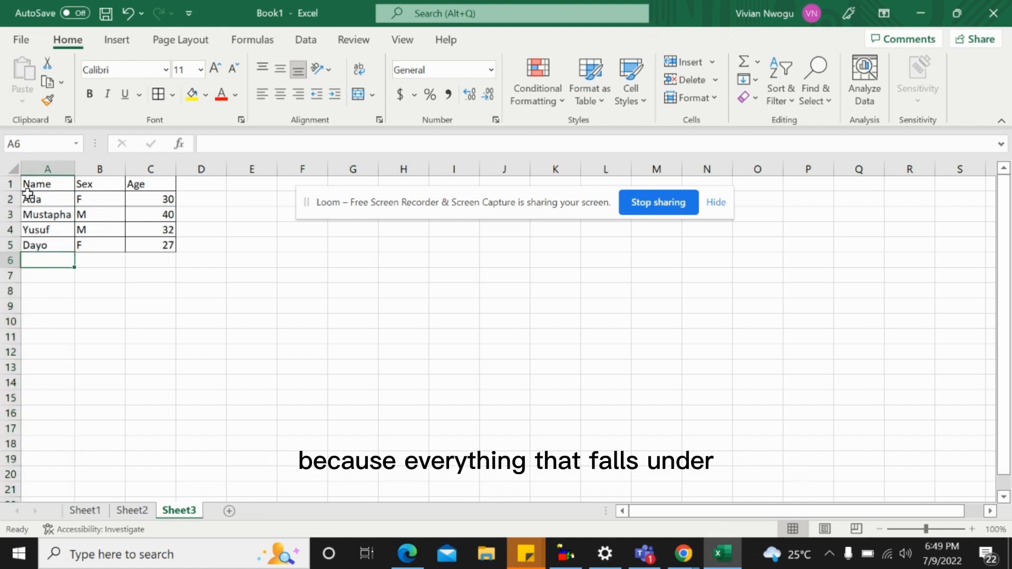
pyautogui.click(37, 165)
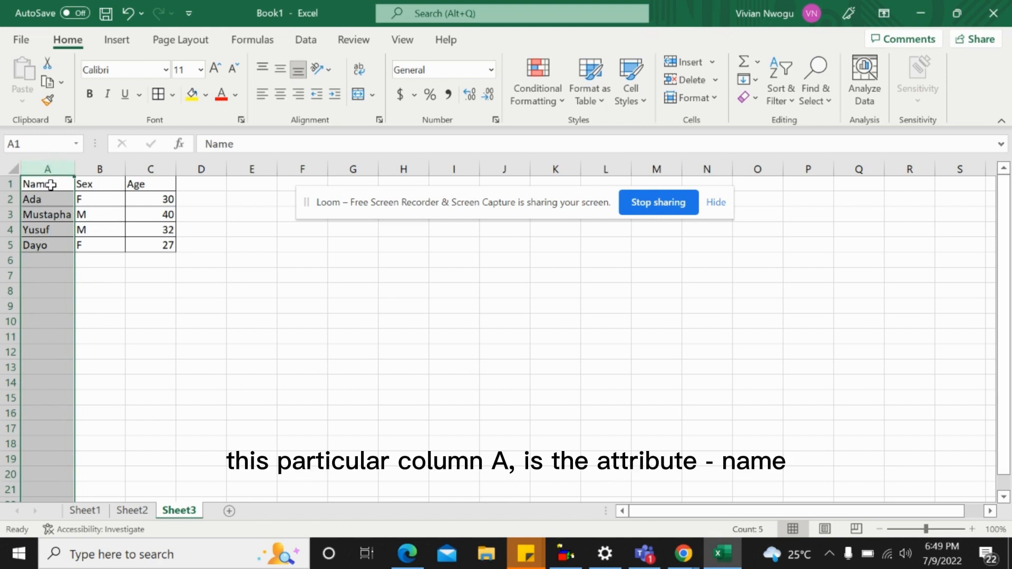
pyautogui.click(106, 166)
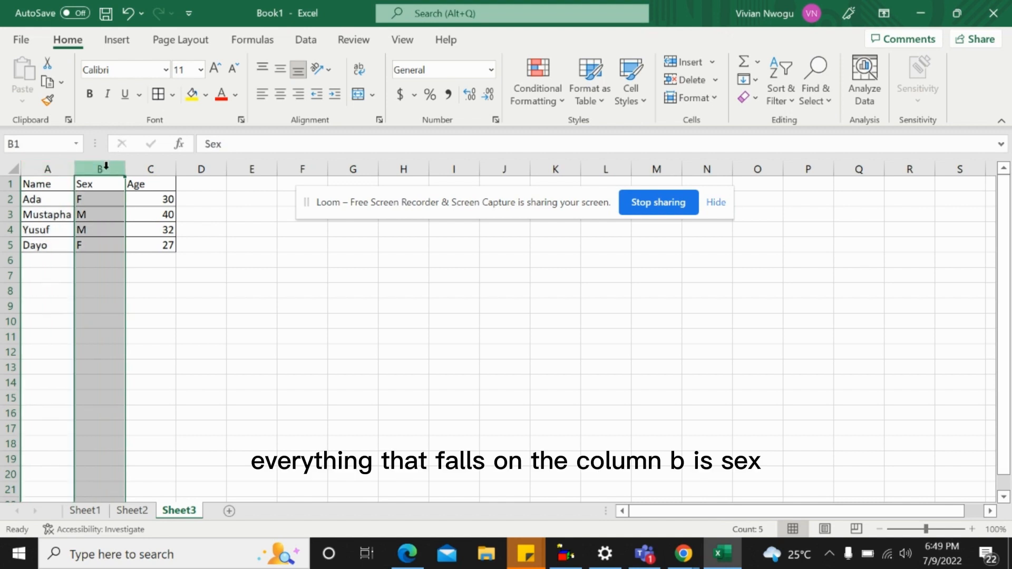
pyautogui.click(153, 168)
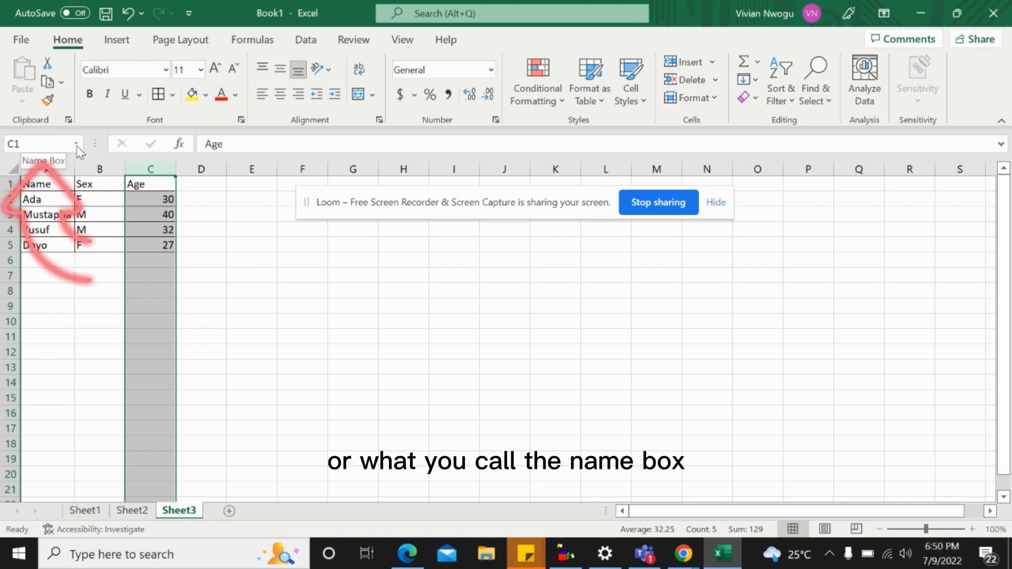
# Select C1, C3 and a blank cell outside the table to examine how the active cell reference changes
pyautogui.click(140, 186)
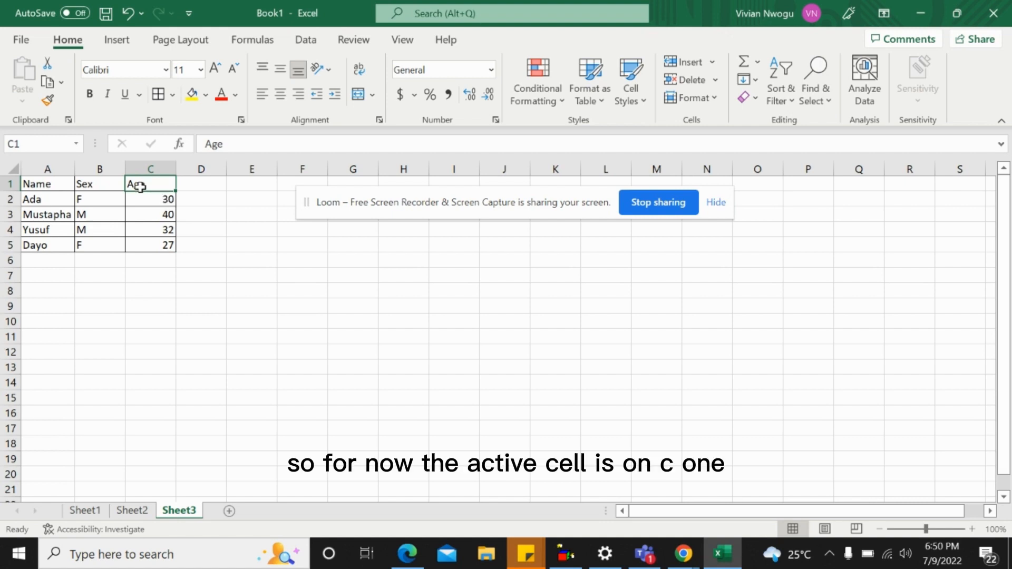
pyautogui.click(152, 215)
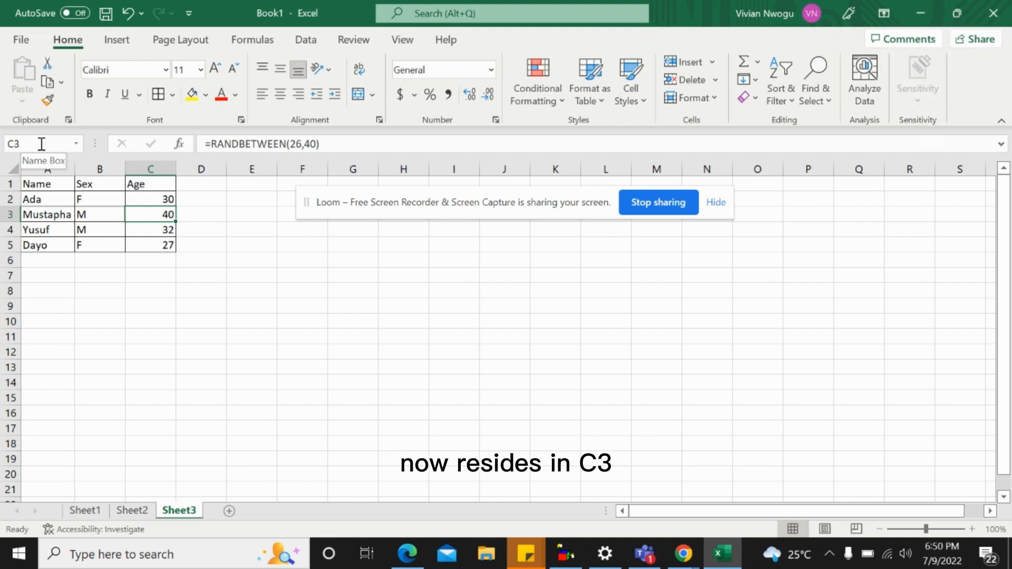
pyautogui.click(278, 295)
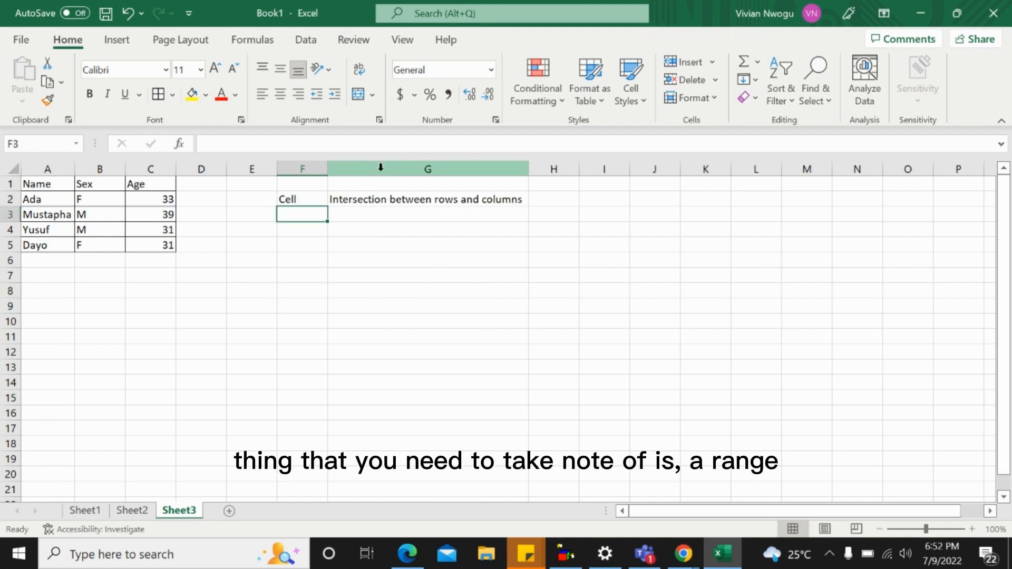
# Enter Range in F3 with the definition "A collection of cells is a range" in G3, and select A1:C5 as an example
pyautogui.write('Range')
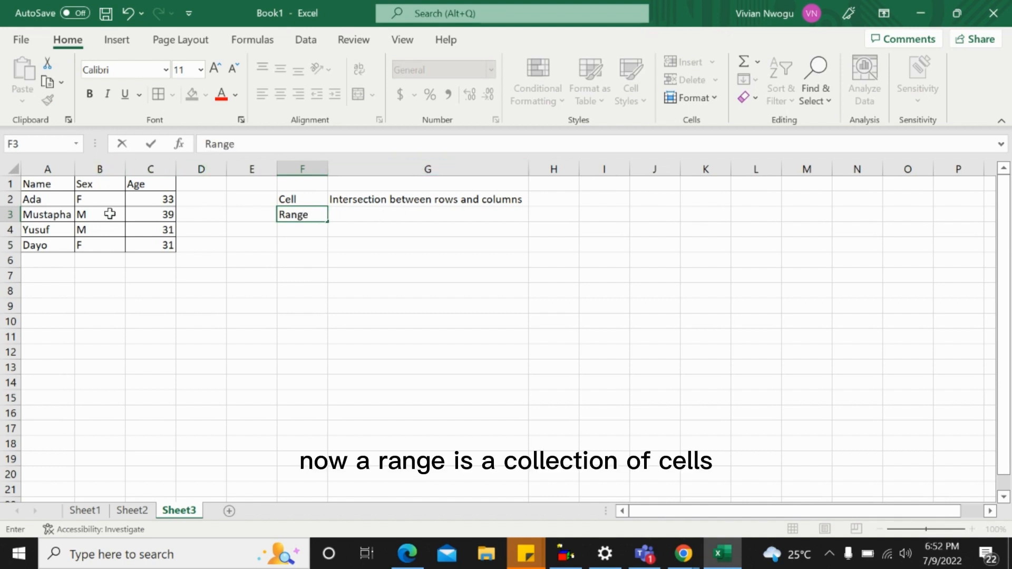
pyautogui.click(353, 216)
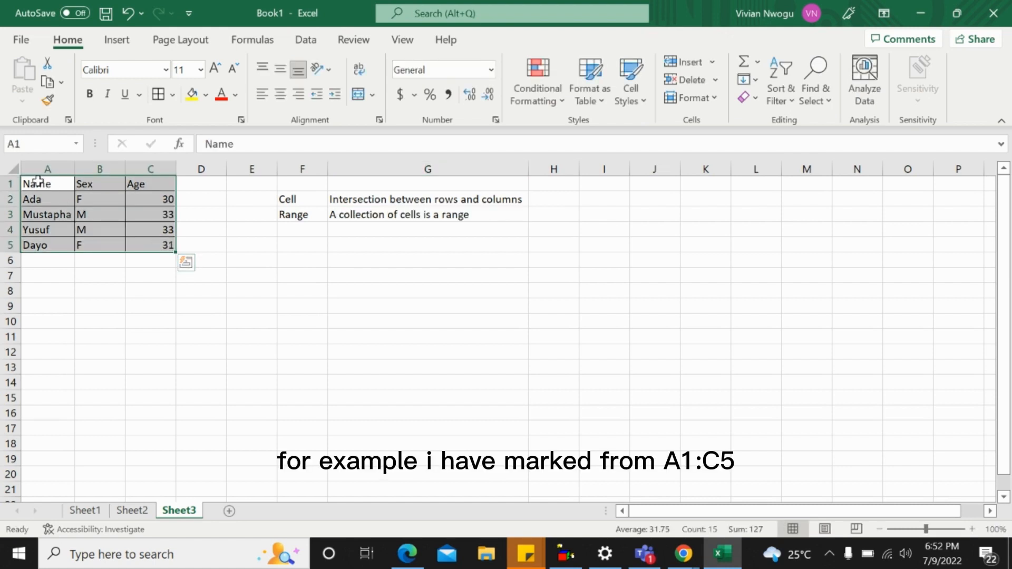
pyautogui.click(41, 184)
pyautogui.moveTo(44, 184); pyautogui.dragTo(159, 240)
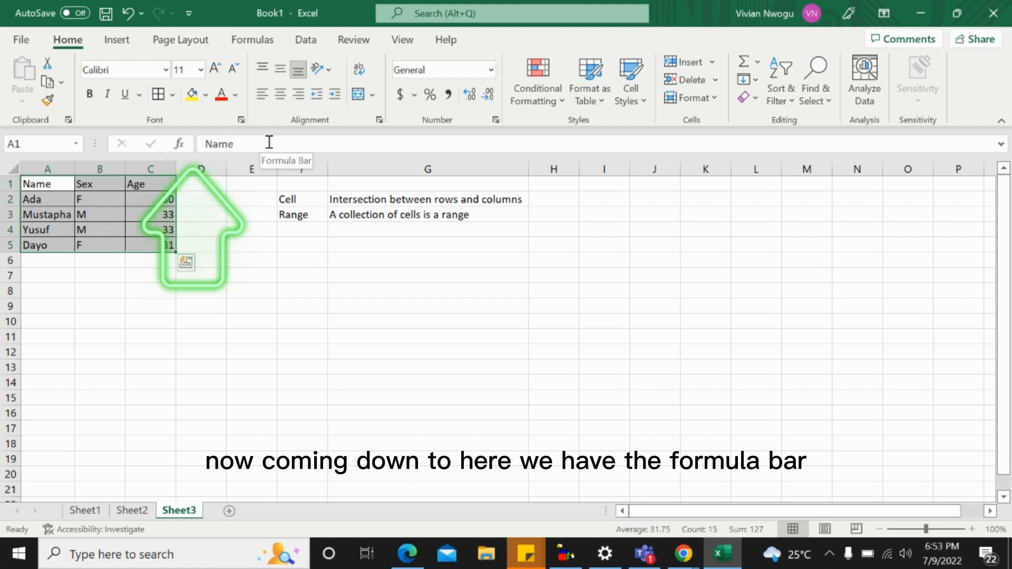
# Inspect the formula in C2 and replace the first name in A2 with a different one by editing the cell's content
pyautogui.click(147, 204)
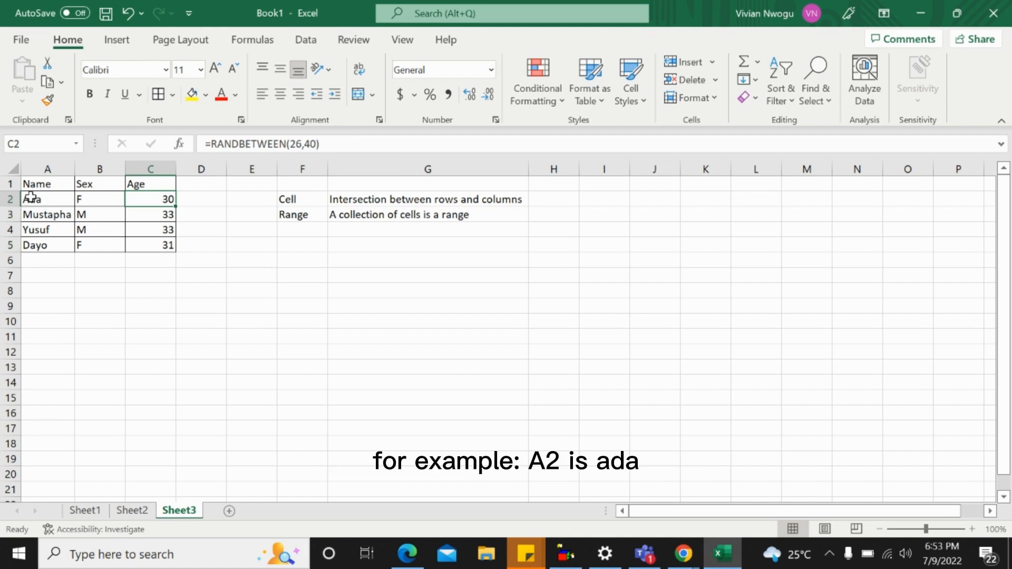
pyautogui.click(53, 199)
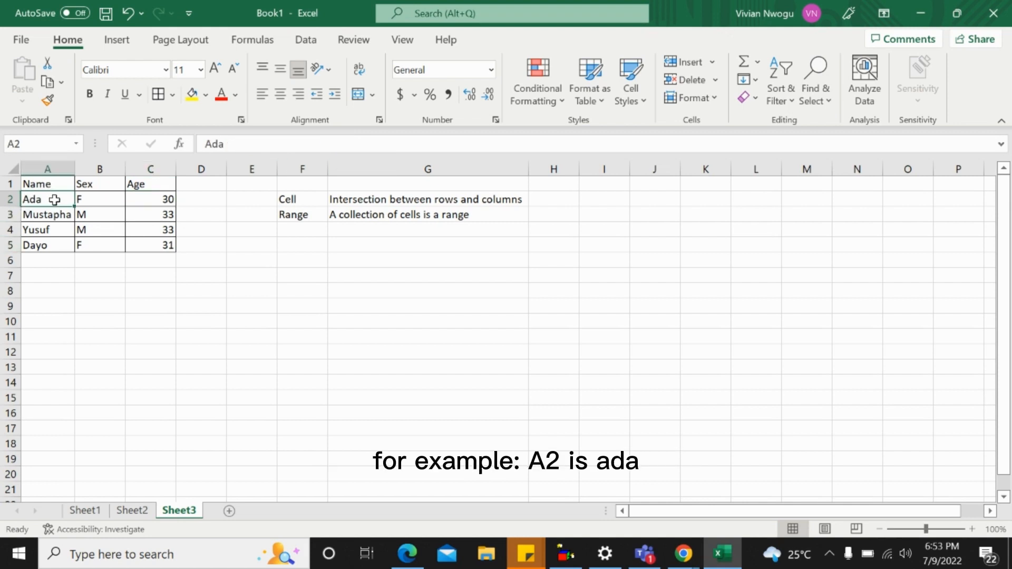
pyautogui.click(231, 144)
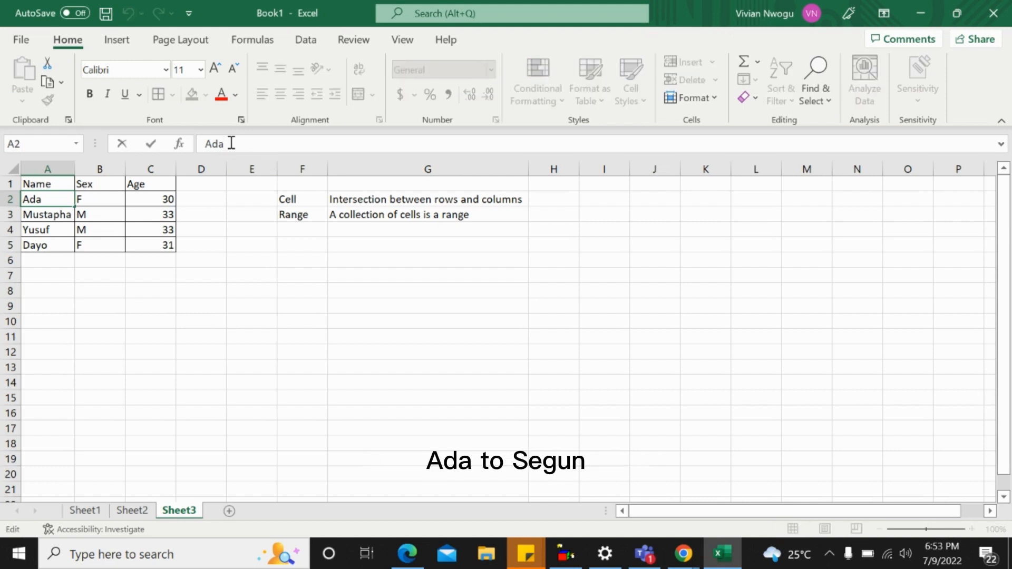
pyautogui.press('BackSpace')
pyautogui.press('BackSpace')
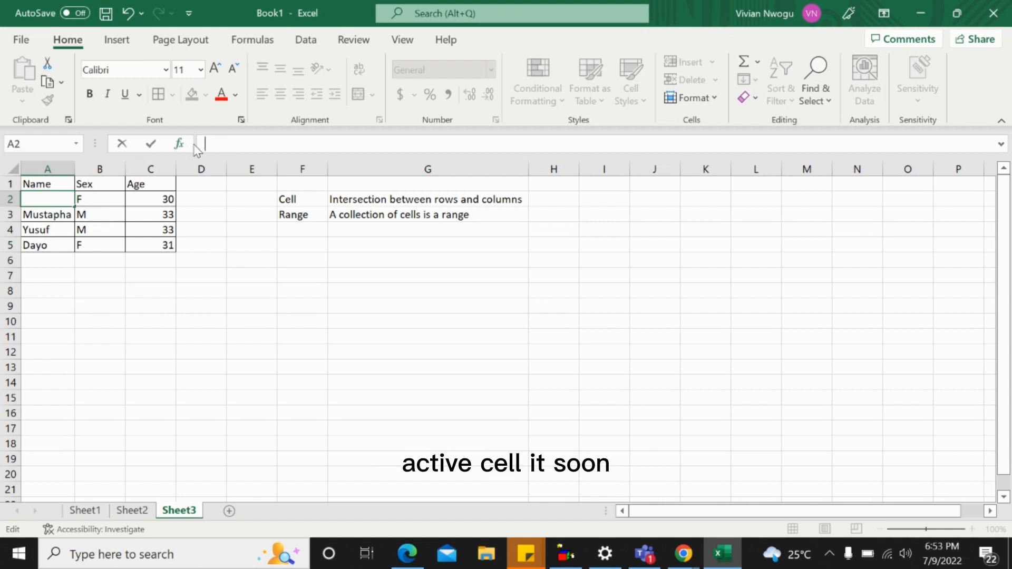
pyautogui.write('Segun')
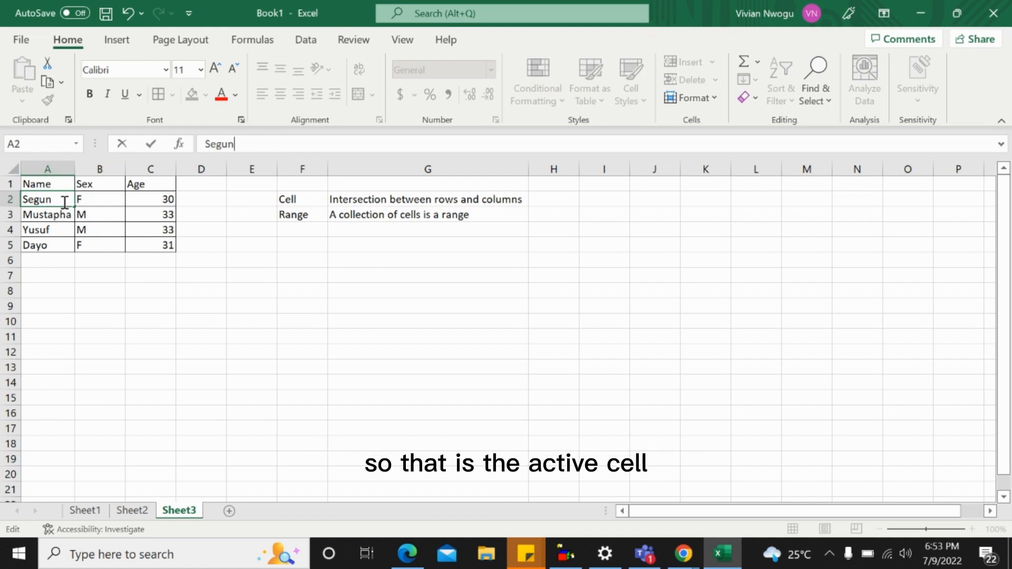
pyautogui.press('Return')
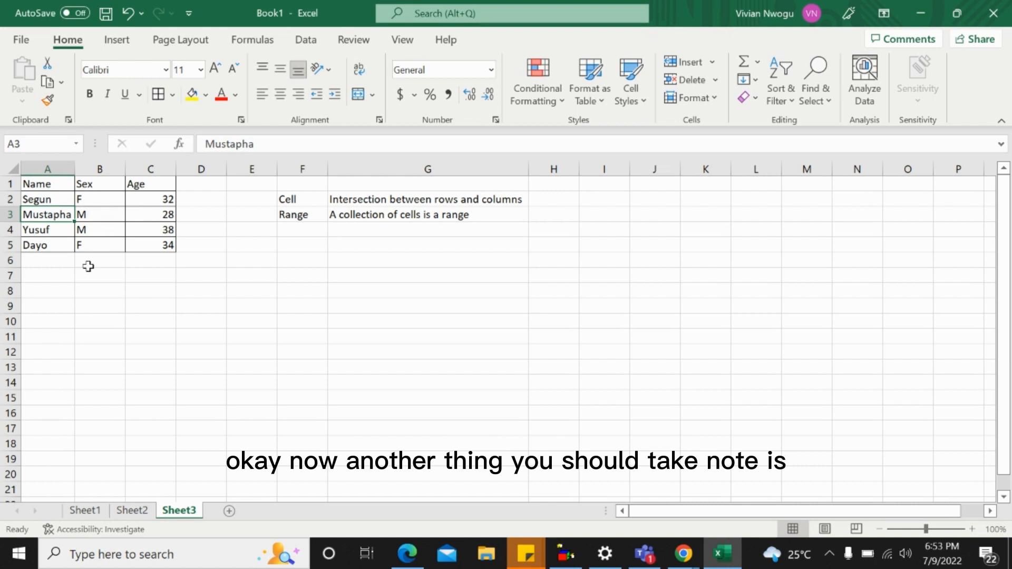
# Add the terms In cell and On cell in F4 and F5 below the Range entry
pyautogui.click(295, 231)
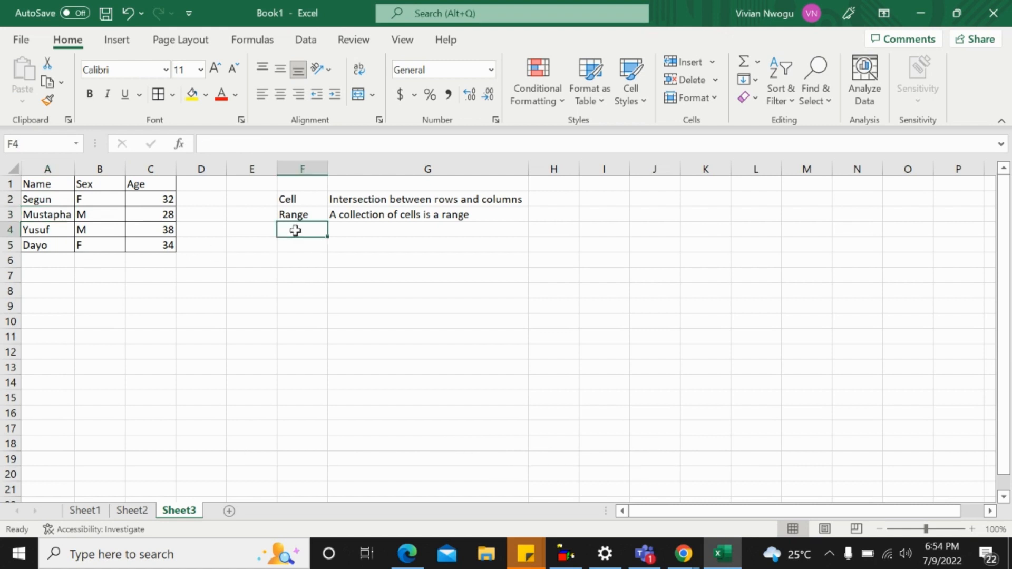
pyautogui.write('In cell')
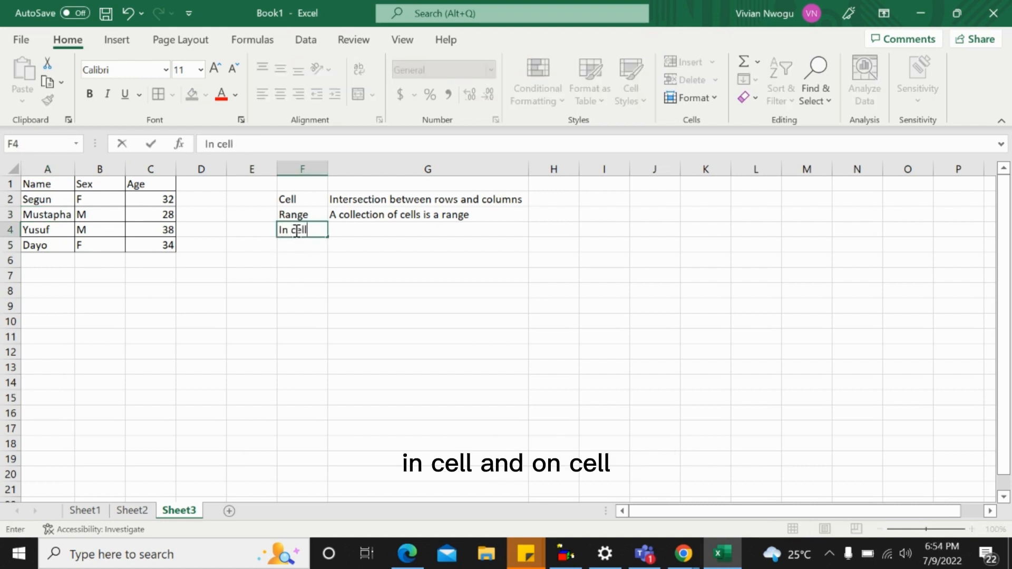
pyautogui.press('Return')
pyautogui.write('On cell')
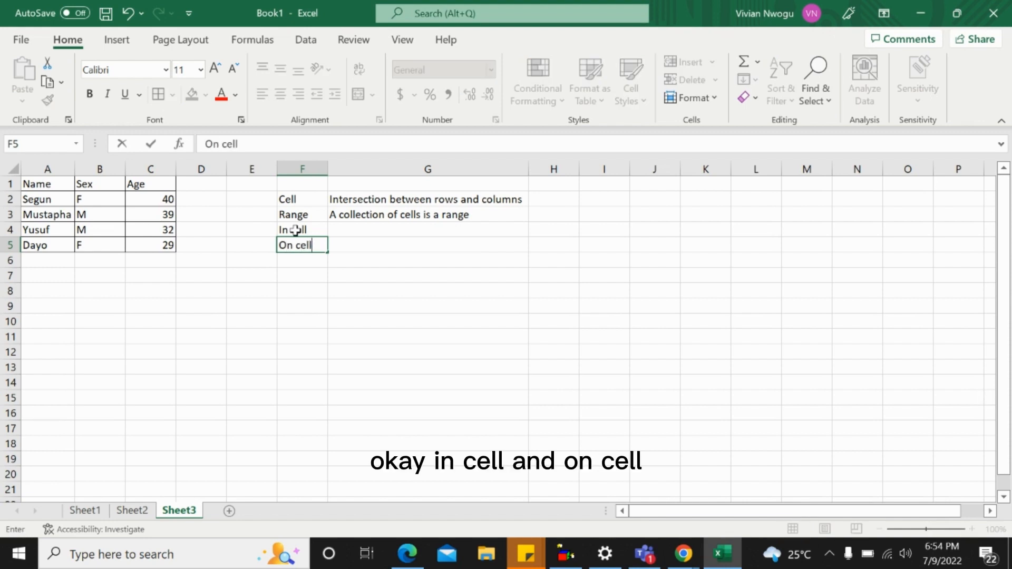
pyautogui.press('Return')
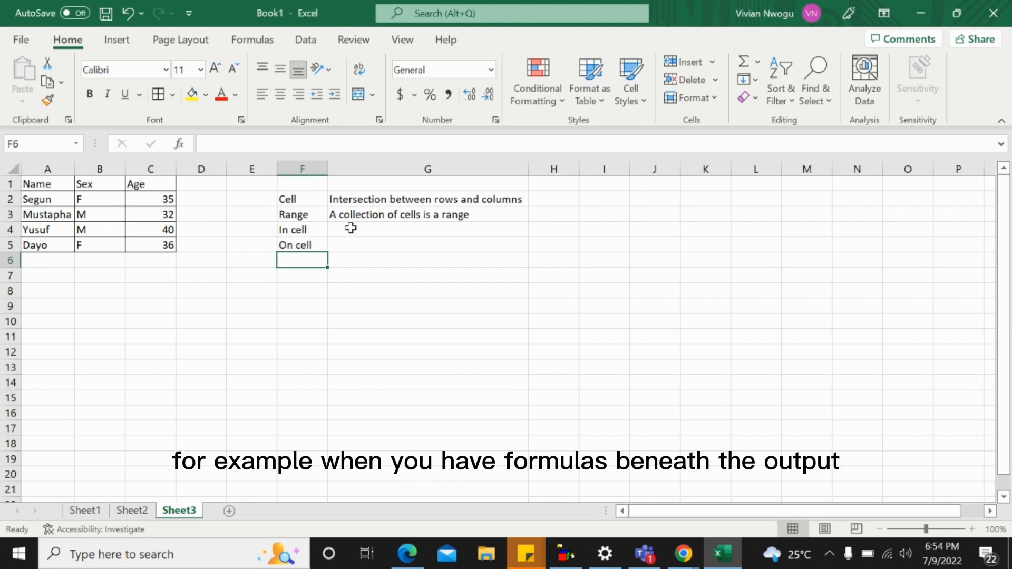
# Compare the in-cell and on-cell content of the name in A2 with the random-number formula in C2 of the Age column
pyautogui.click(45, 199)
pyautogui.doubleClick(57, 198)
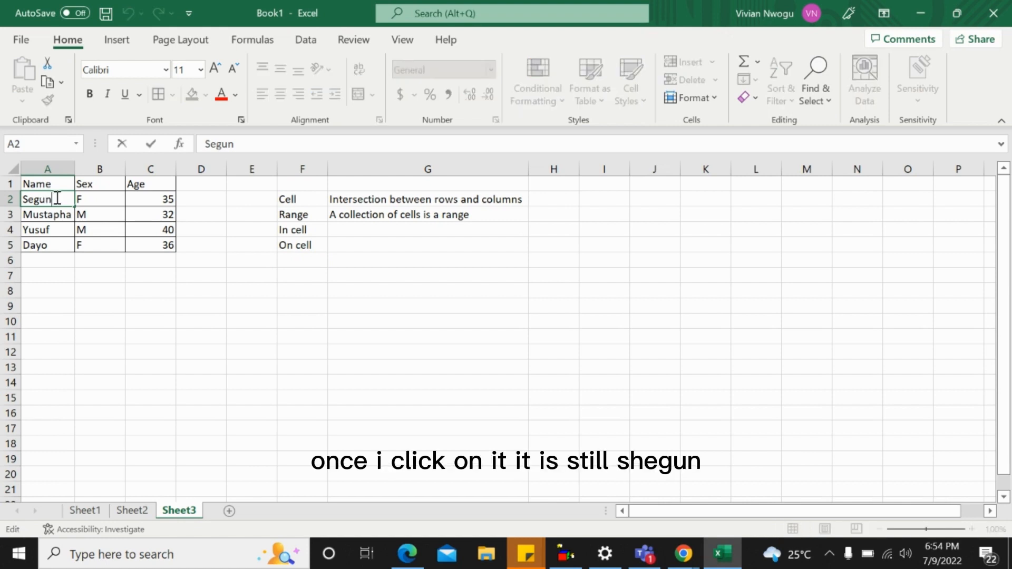
pyautogui.press('Return')
pyautogui.click(54, 199)
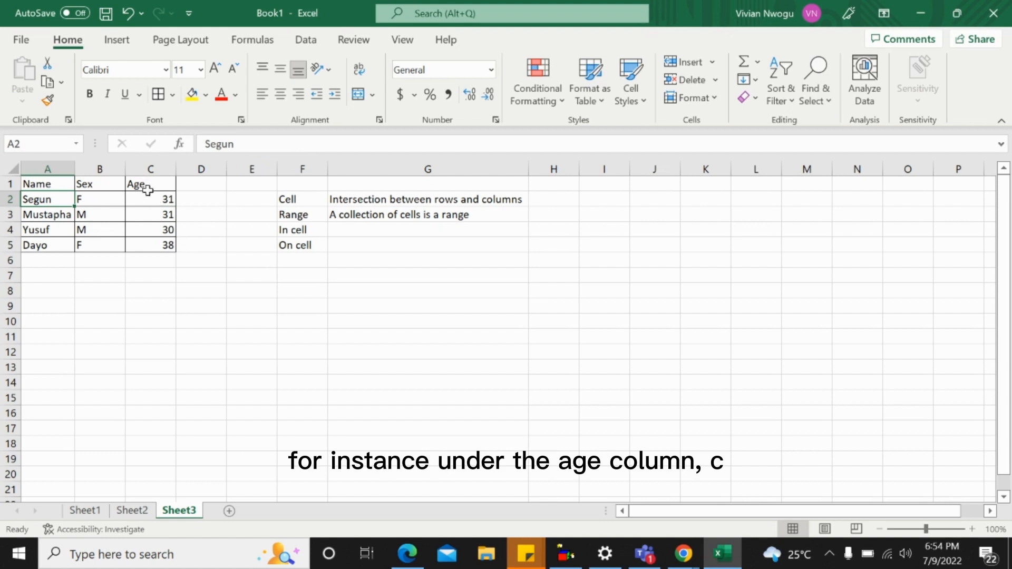
pyautogui.click(138, 170)
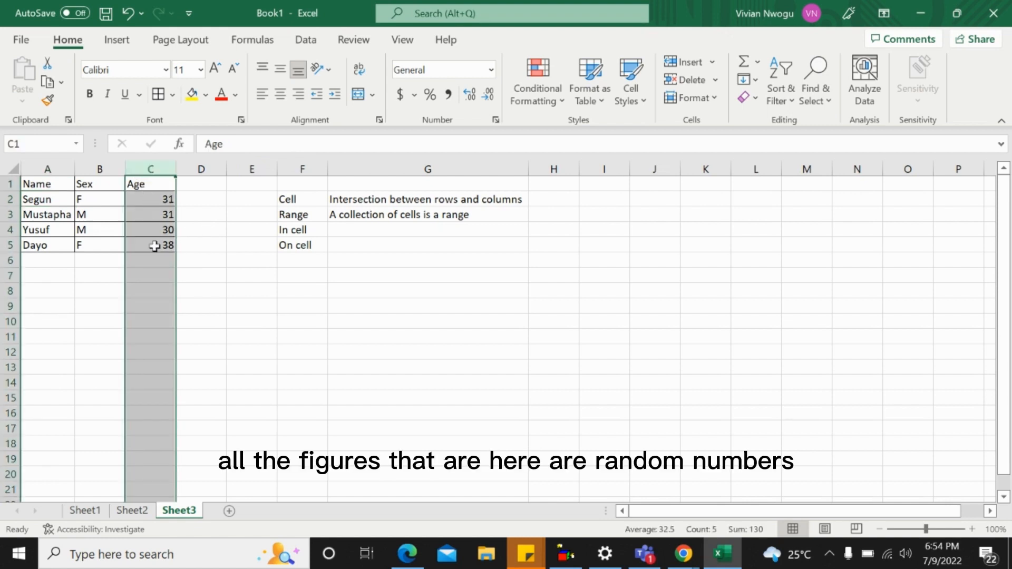
pyautogui.click(156, 201)
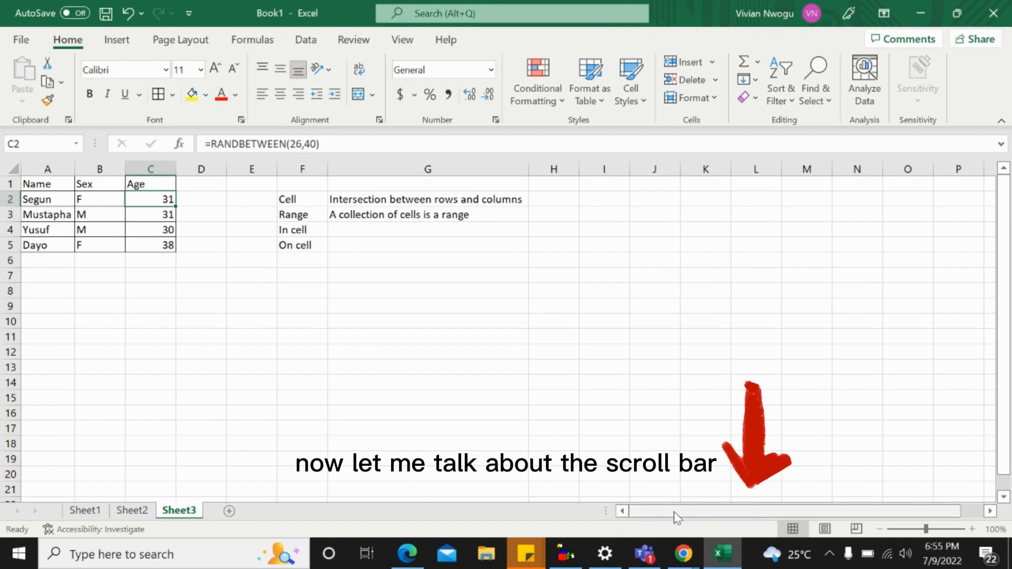
# Scroll the worksheet horizontally to examine how to reach the columns beyond the table
pyautogui.moveTo(675, 517); pyautogui.dragTo(814, 516)
pyautogui.moveTo(751, 515)
pyautogui.mouseDown()
pyautogui.moveTo(662, 524)
pyautogui.moveTo(747, 522)
pyautogui.mouseUp()
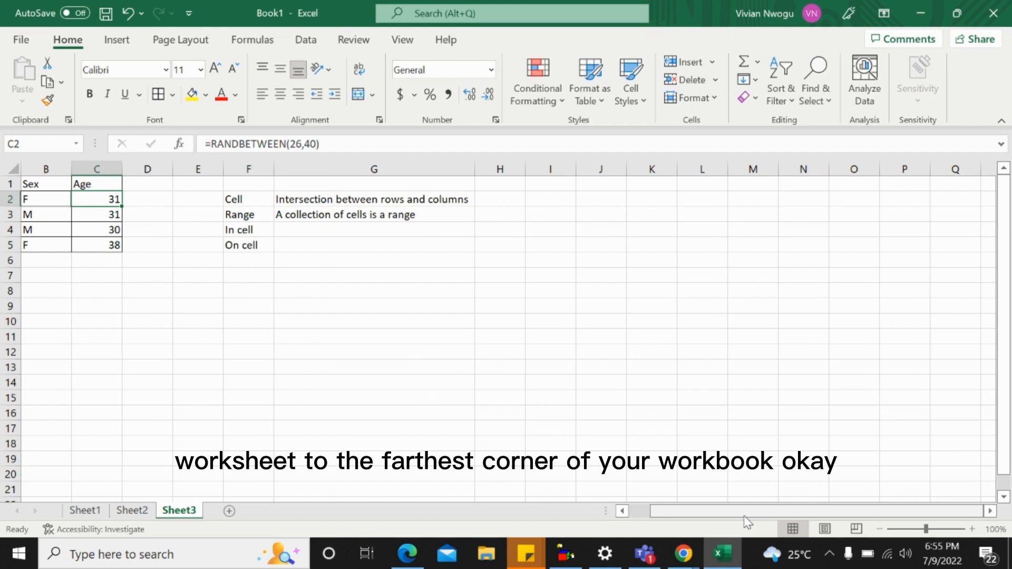
pyautogui.click(708, 511)
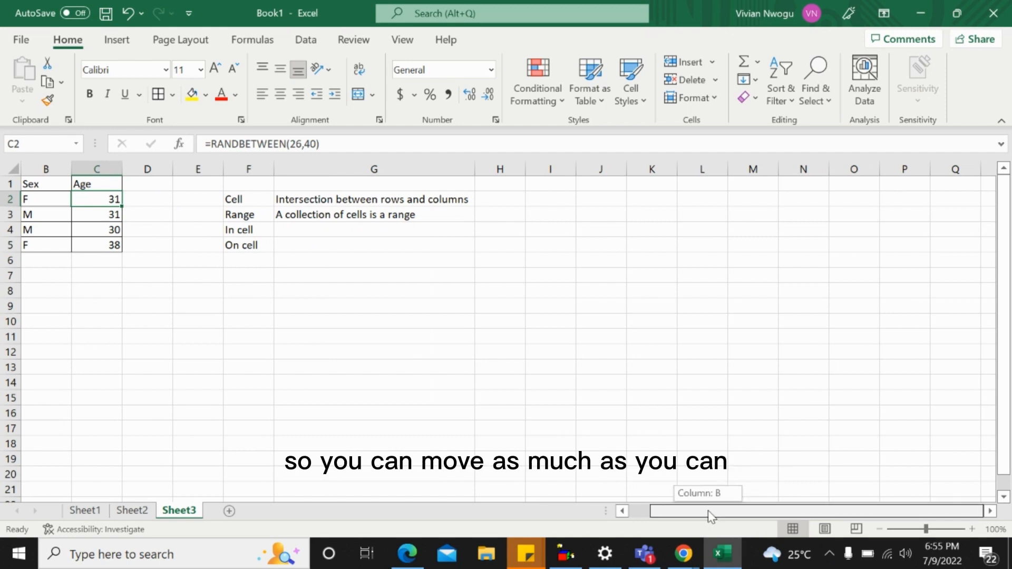
pyautogui.click(991, 511)
pyautogui.click(990, 511)
pyautogui.click(990, 511)
pyautogui.moveTo(991, 511); pyautogui.dragTo(990, 510)
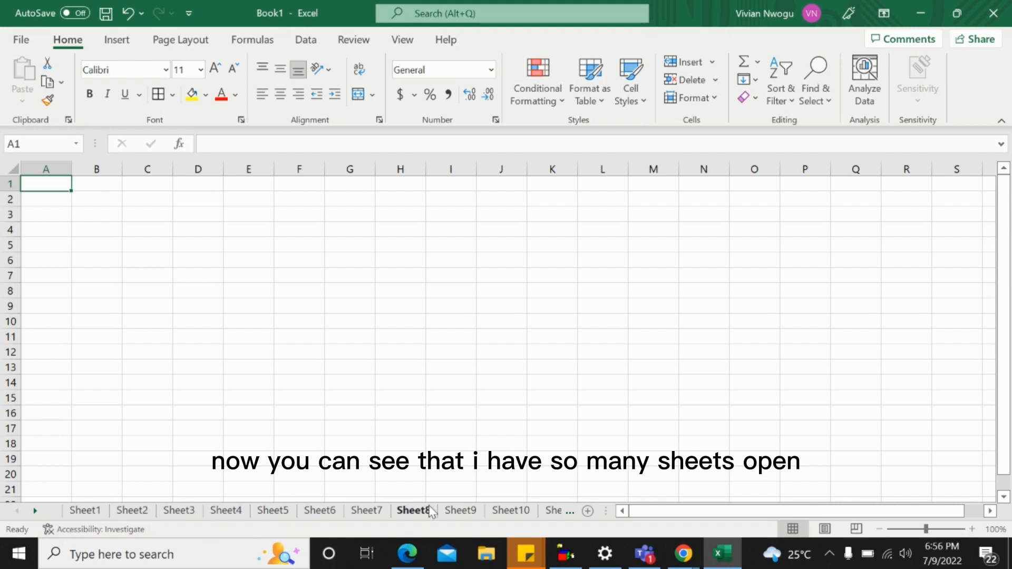
# Browse the row of worksheets through to Sheet12 and back to Sheet1
pyautogui.click(511, 511)
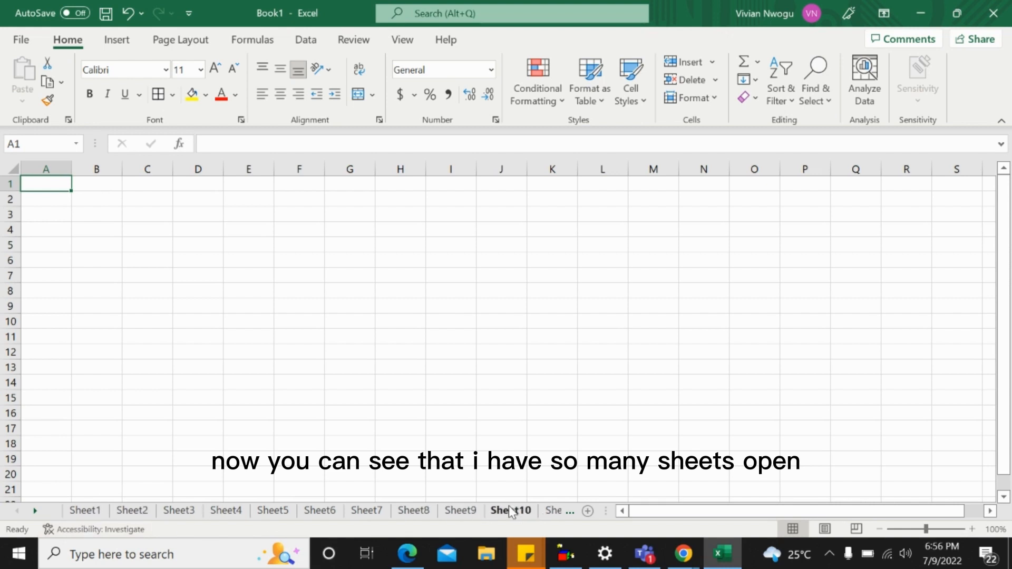
pyautogui.click(34, 514)
pyautogui.click(35, 514)
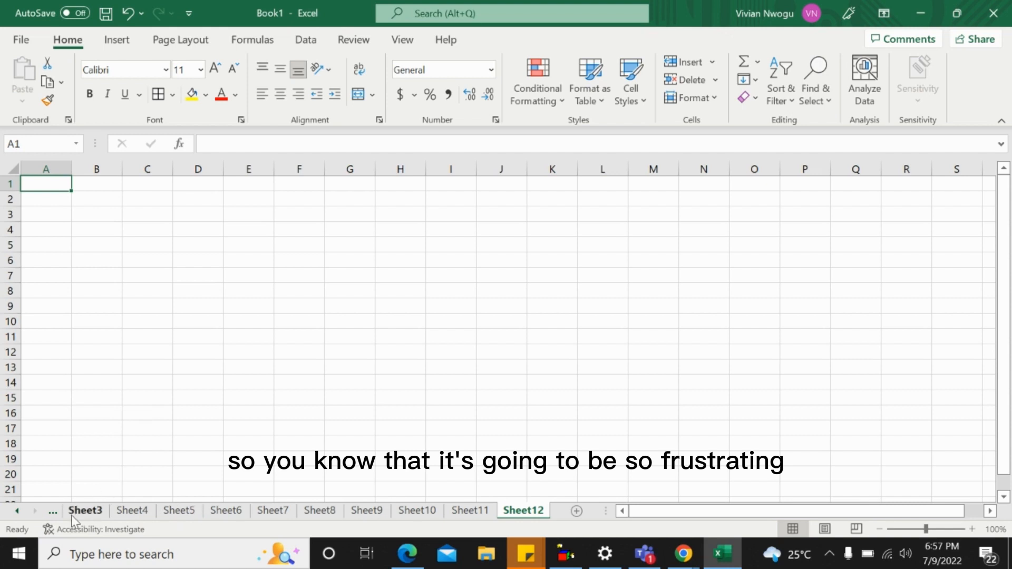
pyautogui.click(17, 511)
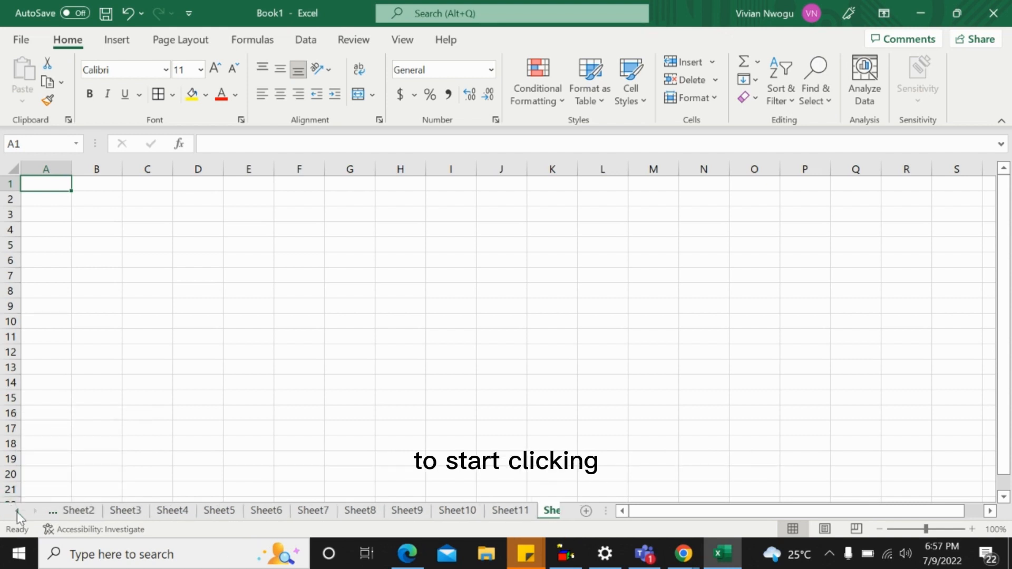
pyautogui.click(17, 512)
pyautogui.click(16, 511)
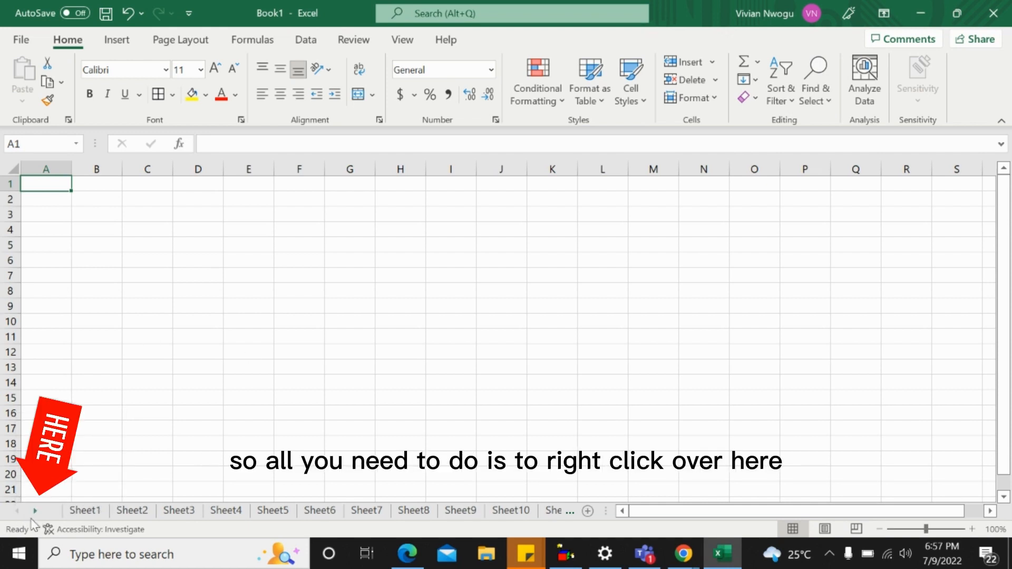
# Jump to Sheet1 from the Activate list of all worksheets
pyautogui.rightClick(28, 512)
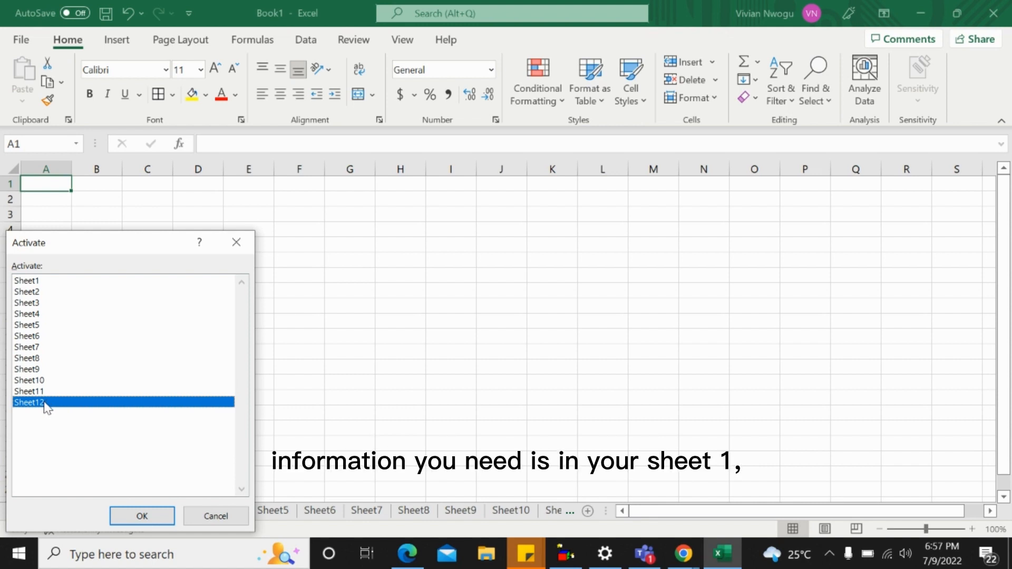
pyautogui.click(27, 284)
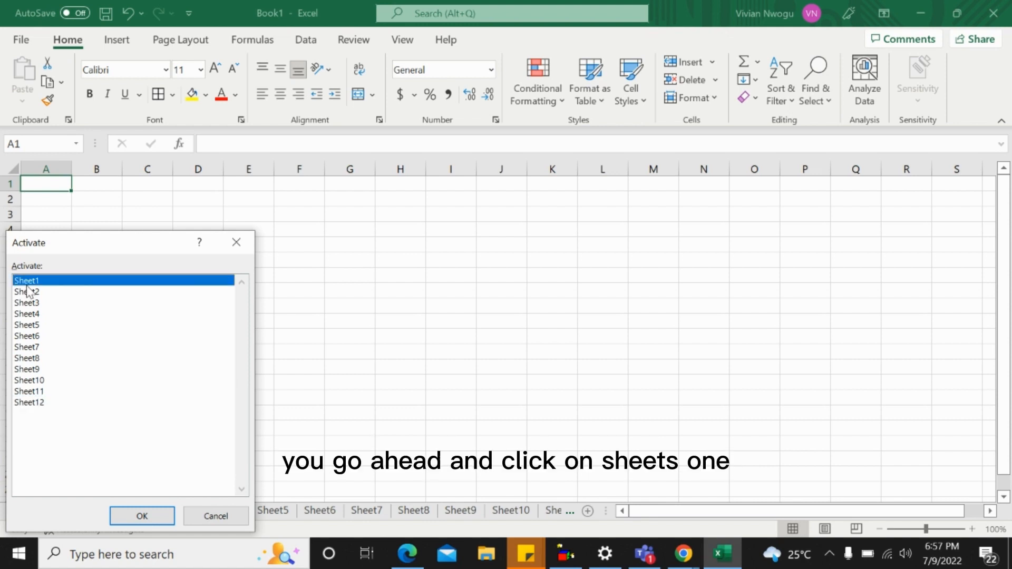
pyautogui.click(128, 516)
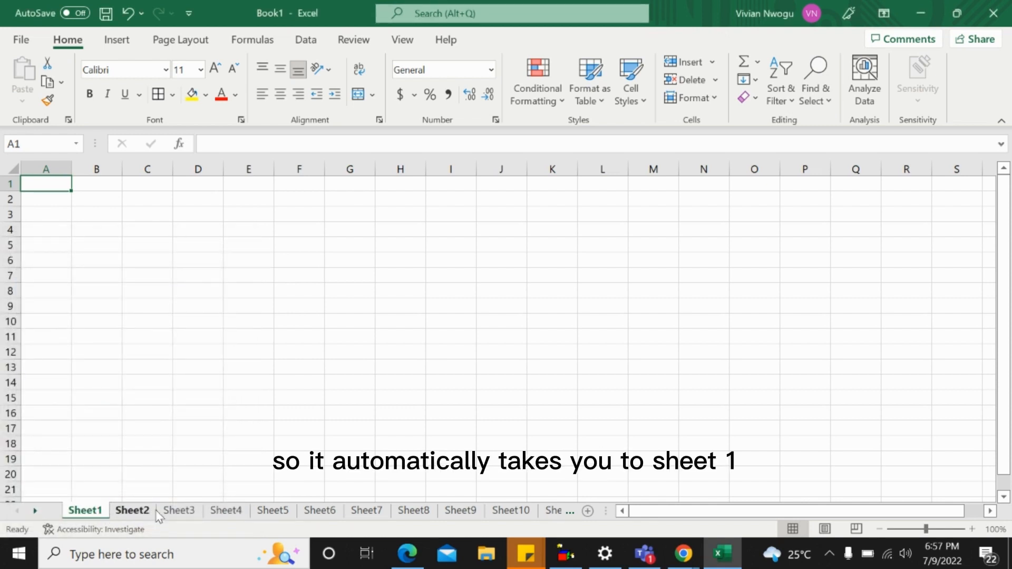
# Go to Sheet3 from the Activate list of worksheets and select its entire Name and Age columns in turn
pyautogui.rightClick(23, 511)
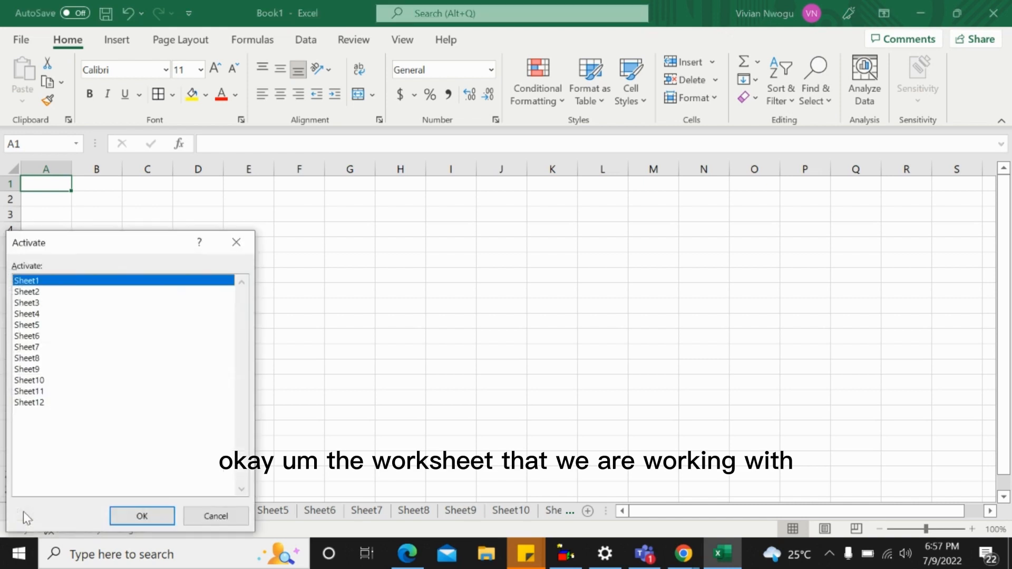
pyautogui.click(45, 304)
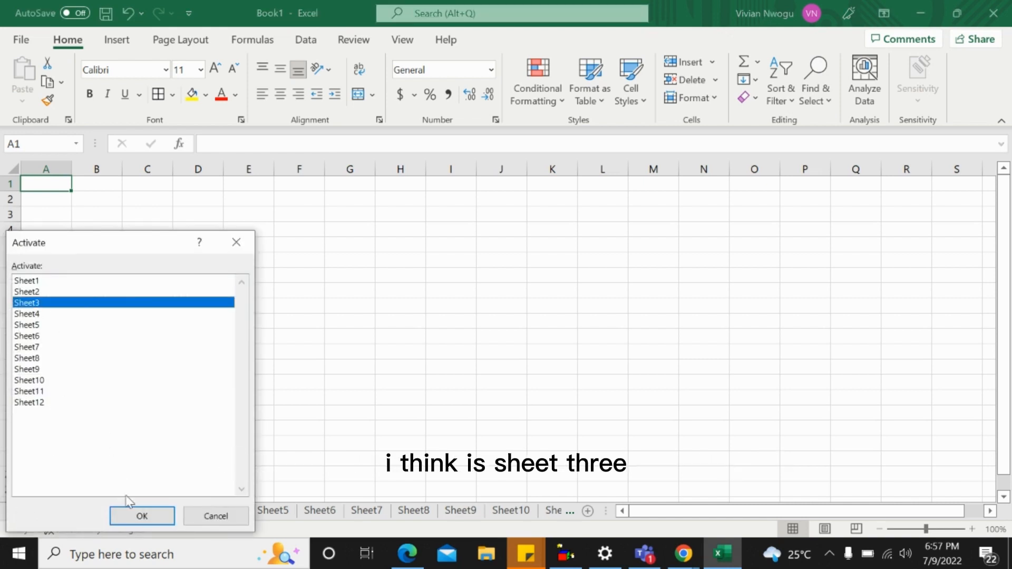
pyautogui.click(140, 515)
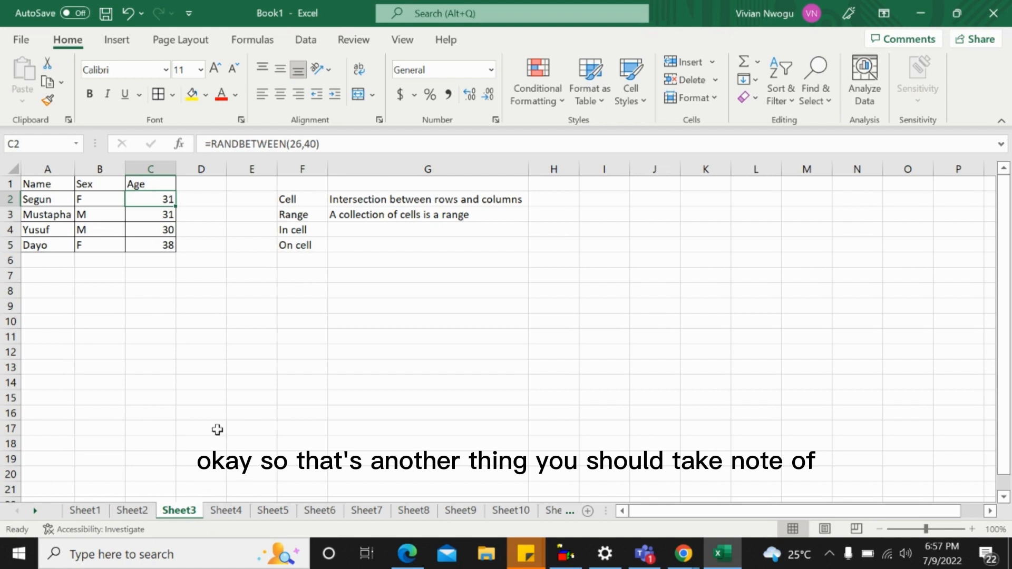
pyautogui.click(43, 167)
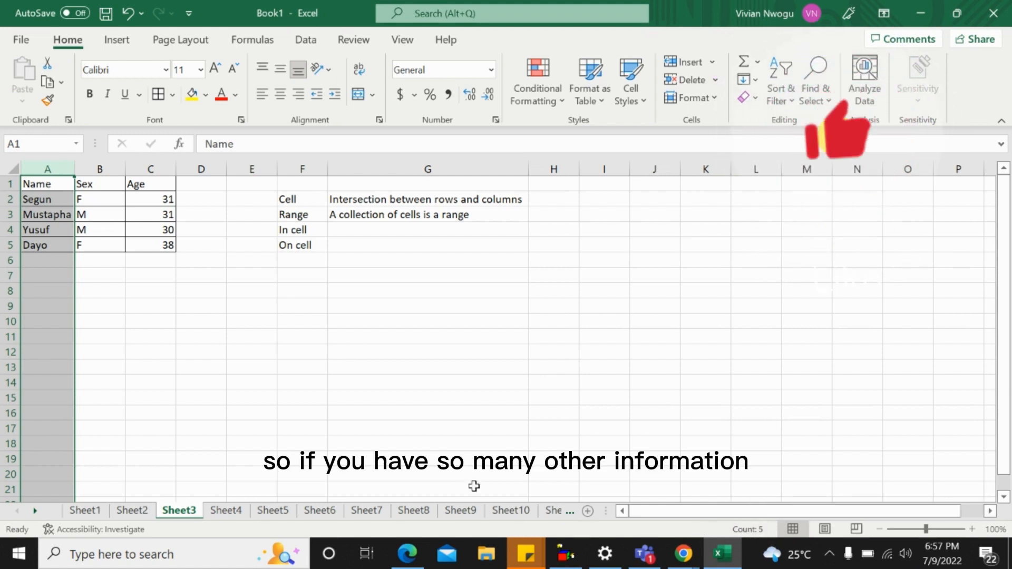
pyautogui.click(151, 169)
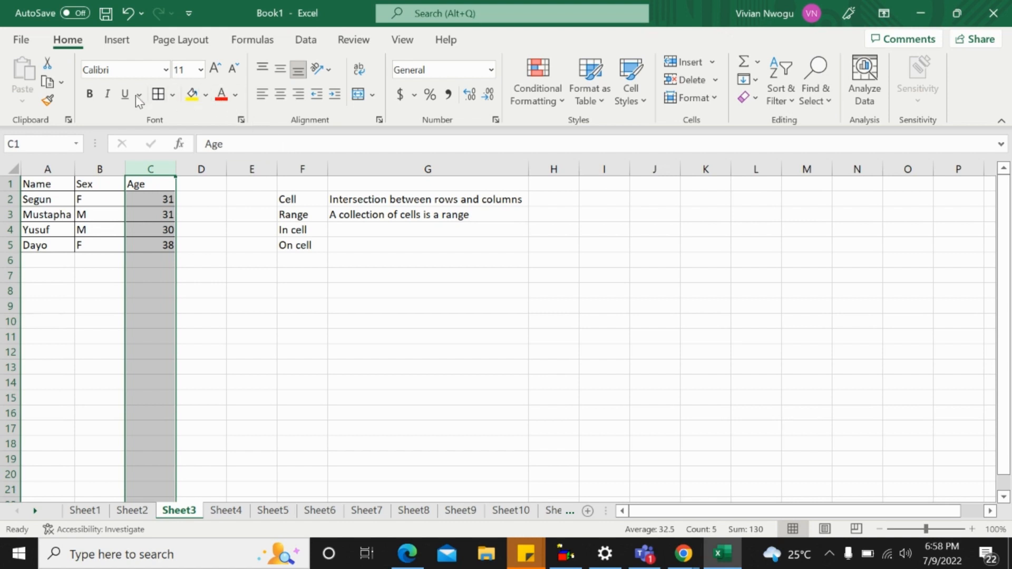
# Examine the ribbon's command categories from File and Insert through Page Layout, Formulas, Data, Review, View and Help
pyautogui.click(23, 40)
pyautogui.click(21, 48)
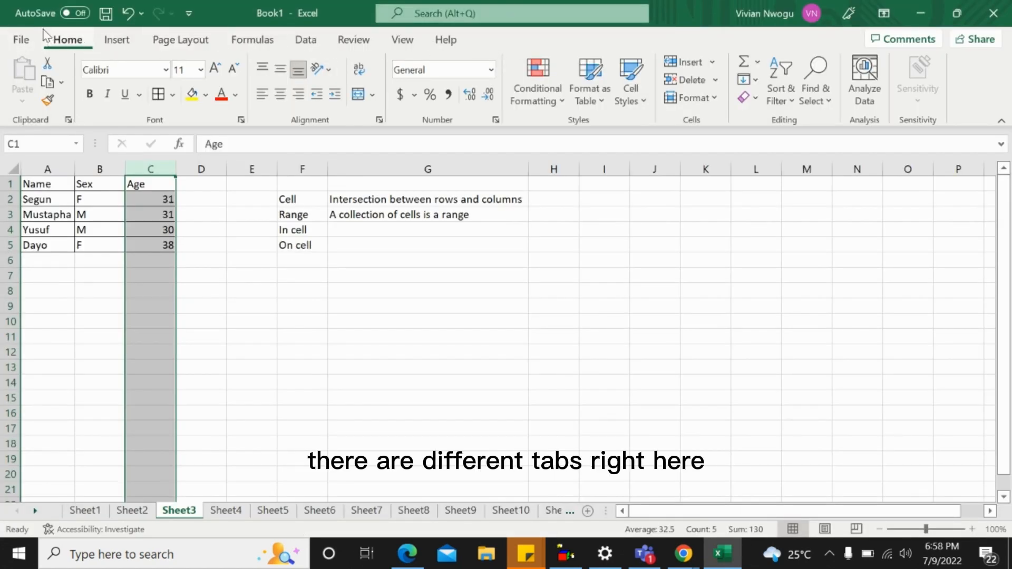
pyautogui.click(113, 41)
pyautogui.click(168, 42)
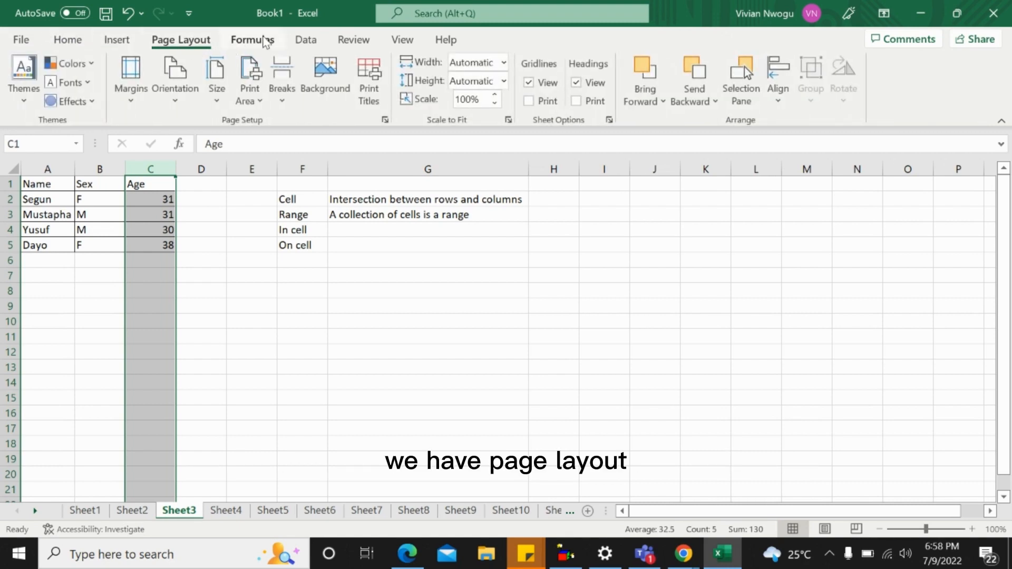
pyautogui.click(256, 41)
pyautogui.click(307, 41)
pyautogui.click(344, 41)
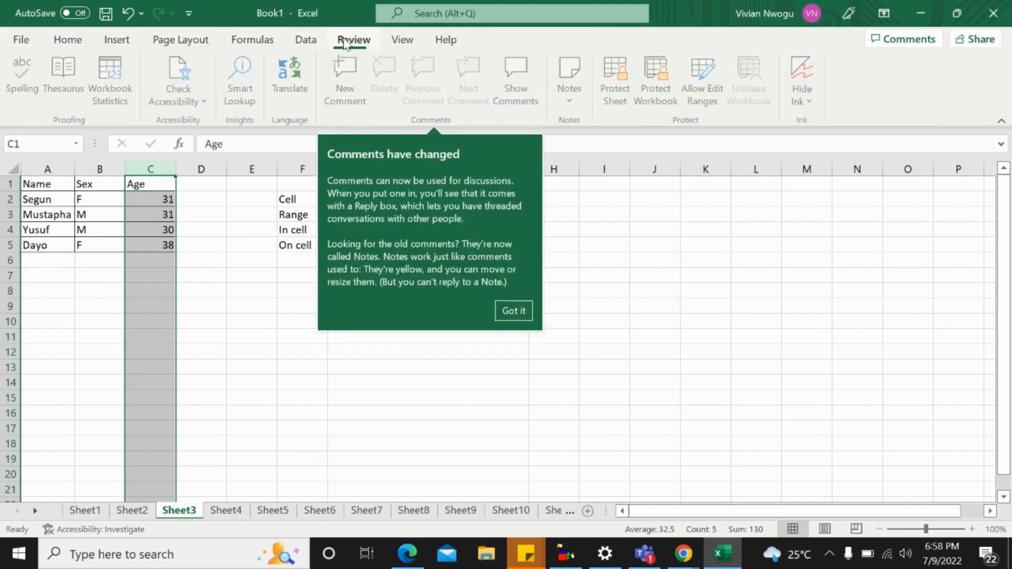
pyautogui.click(403, 40)
pyautogui.click(442, 42)
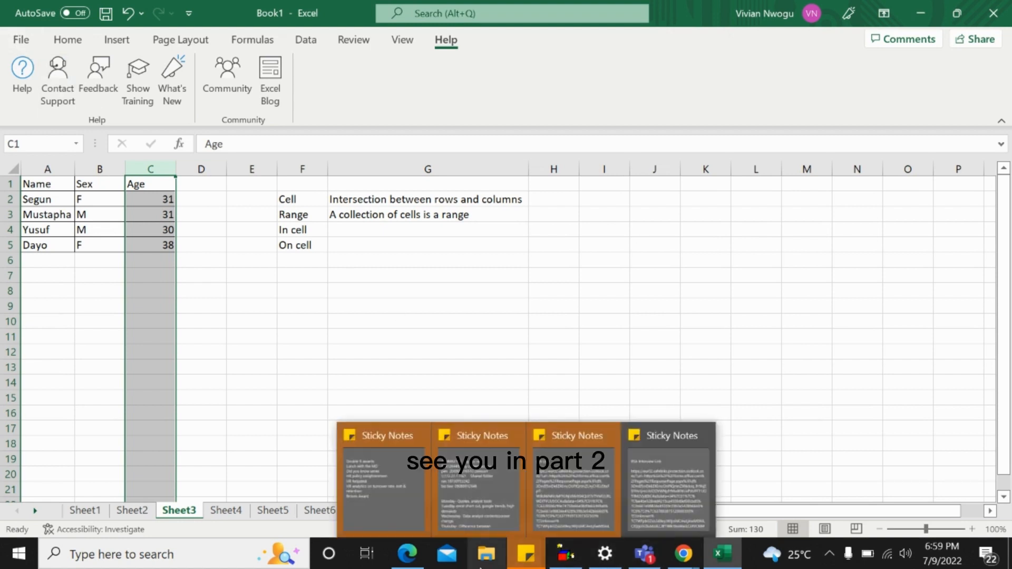
pyautogui.moveTo(683, 554)
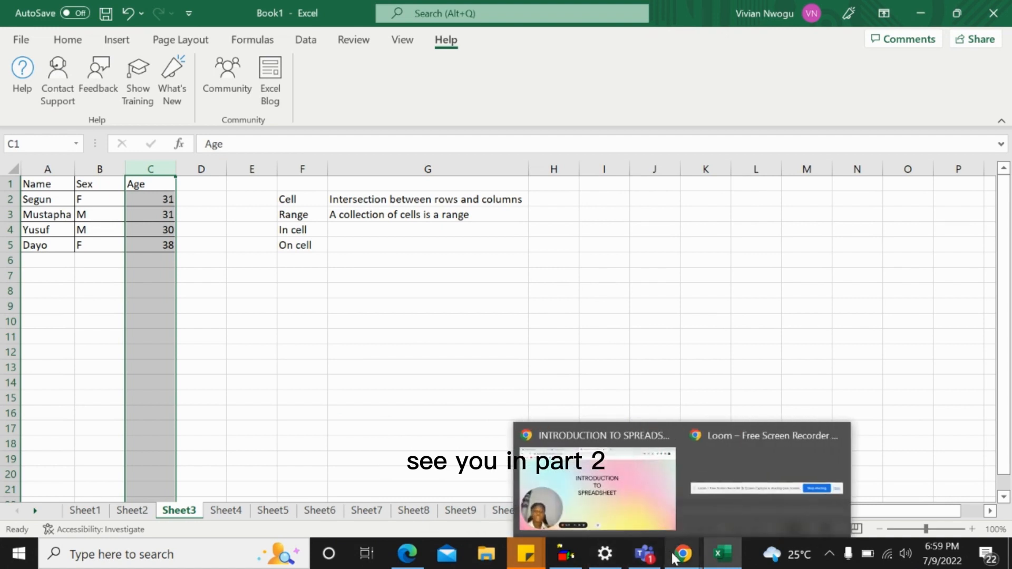